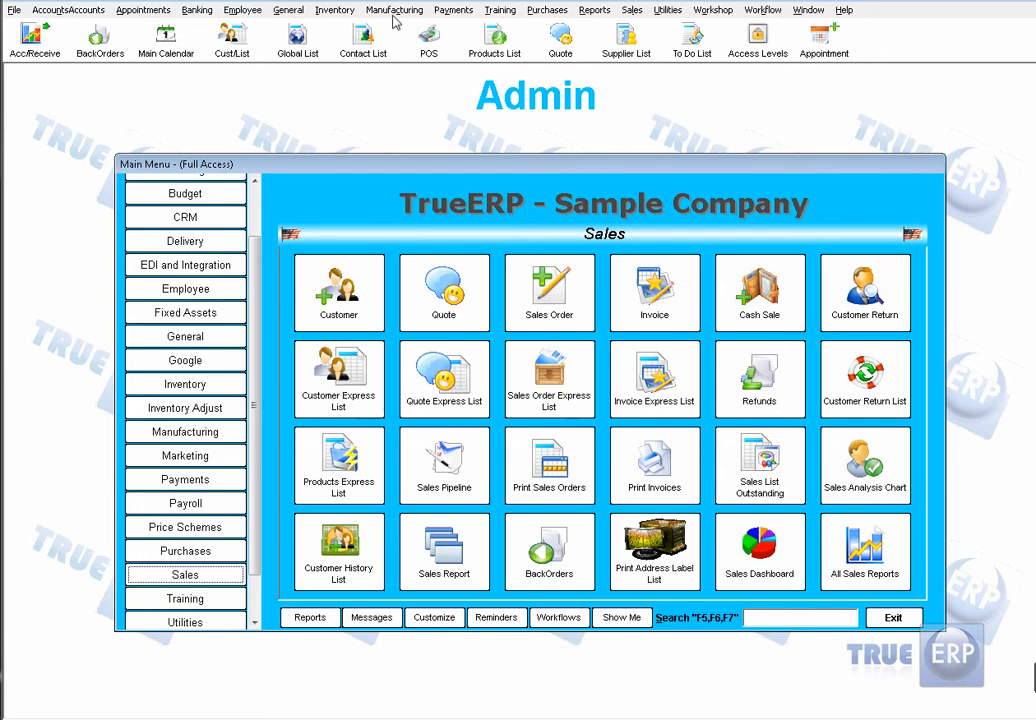
Step: Open the Report Selector and look through the Accounts, Appointments and Banking report categories
{"action": "left_click", "coordinate": [312, 624]}
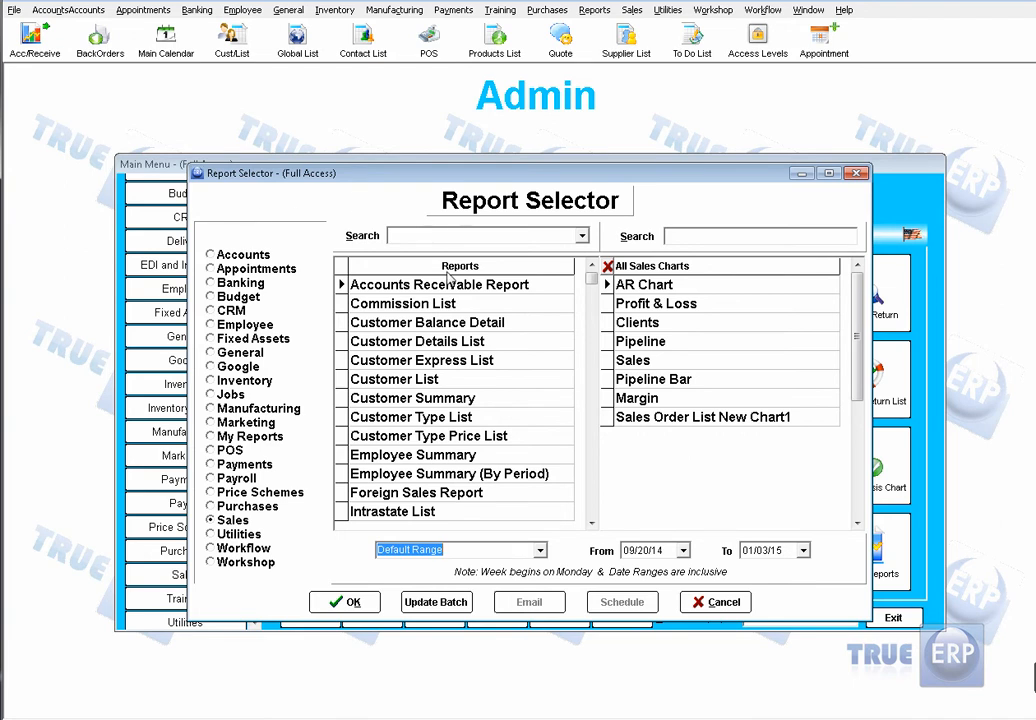
{"action": "left_click", "coordinate": [220, 257]}
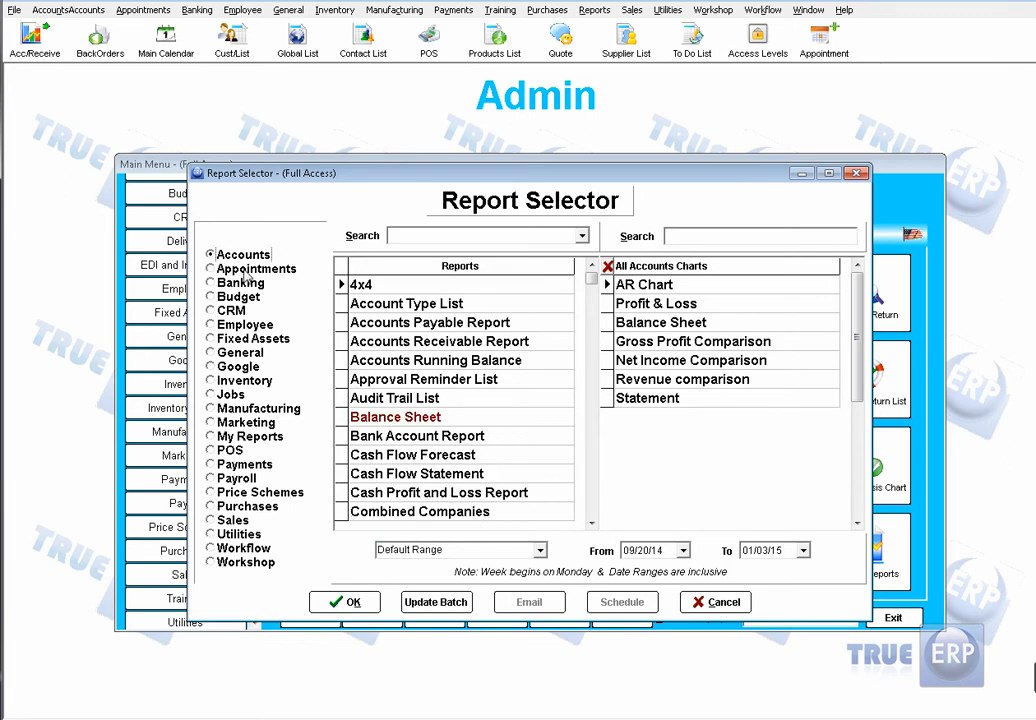
{"action": "left_click", "coordinate": [245, 272]}
{"action": "left_click", "coordinate": [240, 285]}
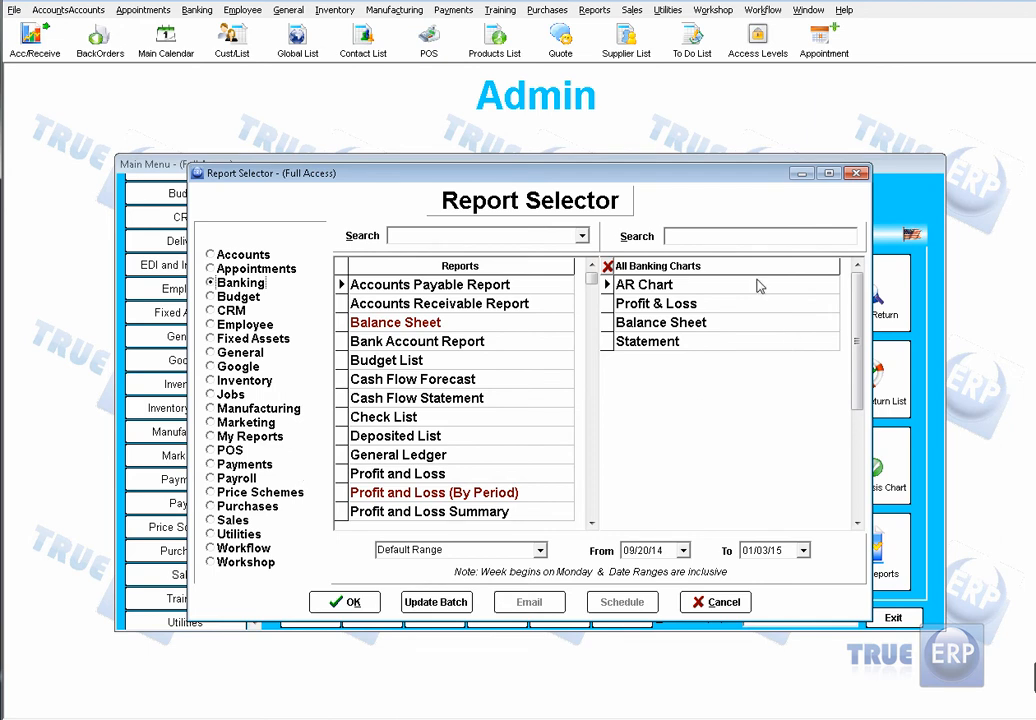
Step: View the Accounts Receivable Report and its $414.00 invoice for 4X4 World, and return to the Report Selector
{"action": "double_click", "coordinate": [478, 308]}
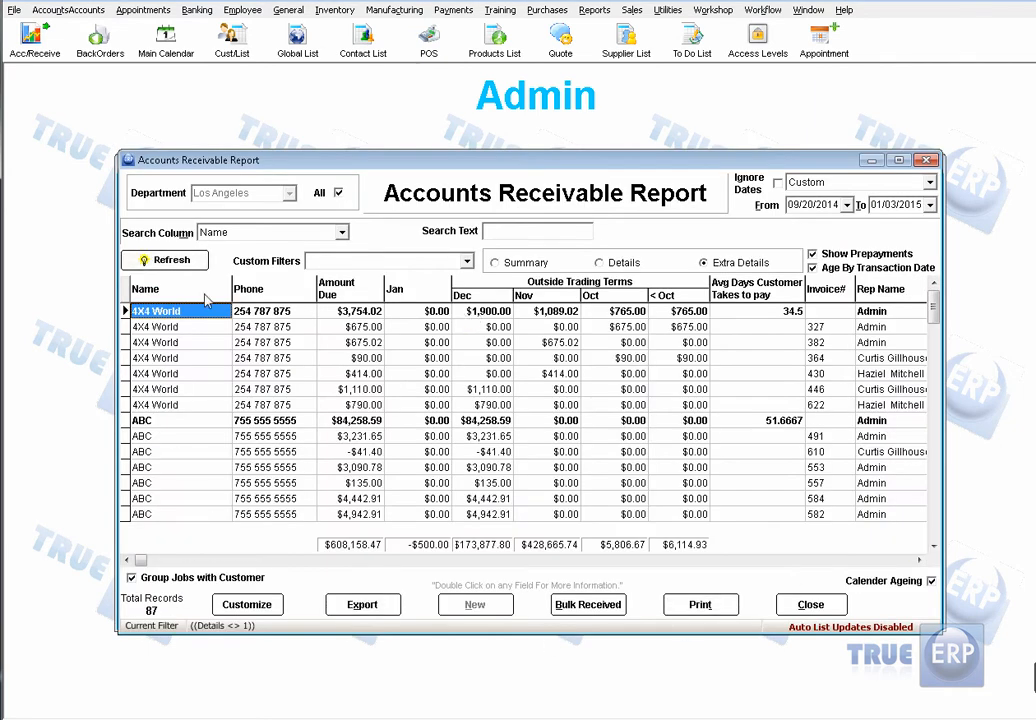
{"action": "double_click", "coordinate": [312, 373]}
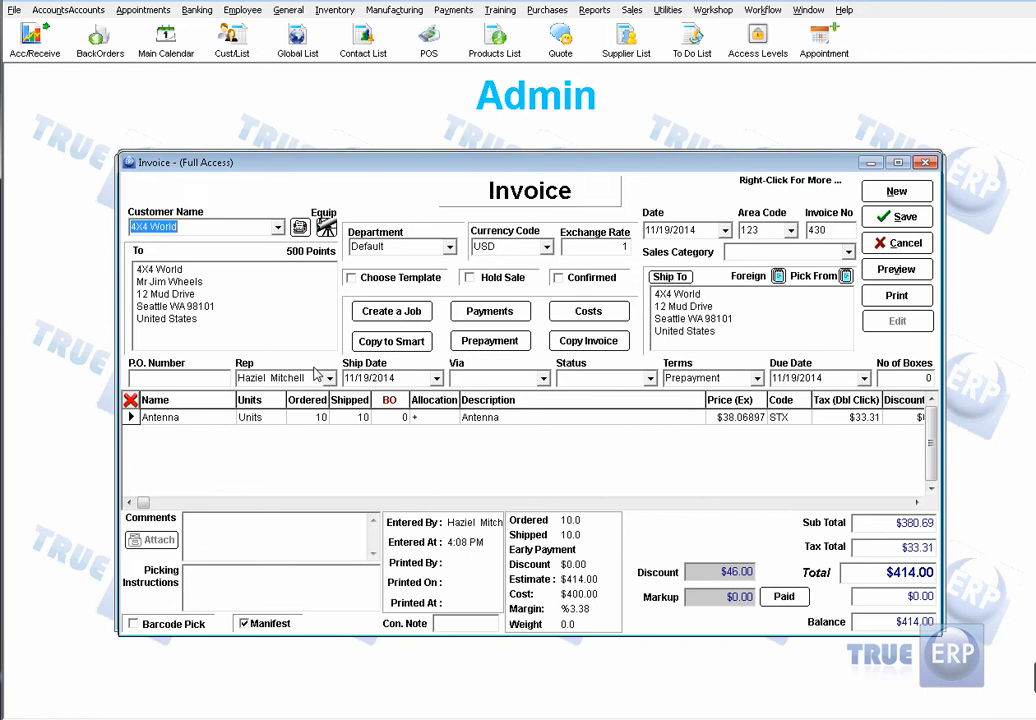
{"action": "left_click", "coordinate": [897, 243]}
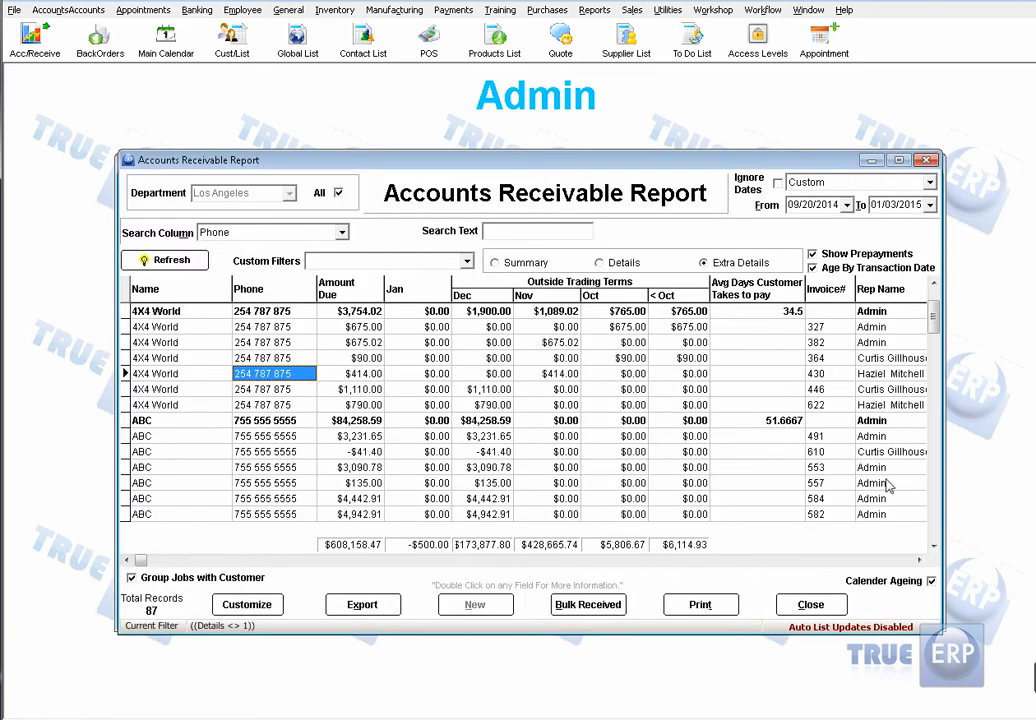
{"action": "left_click", "coordinate": [810, 604]}
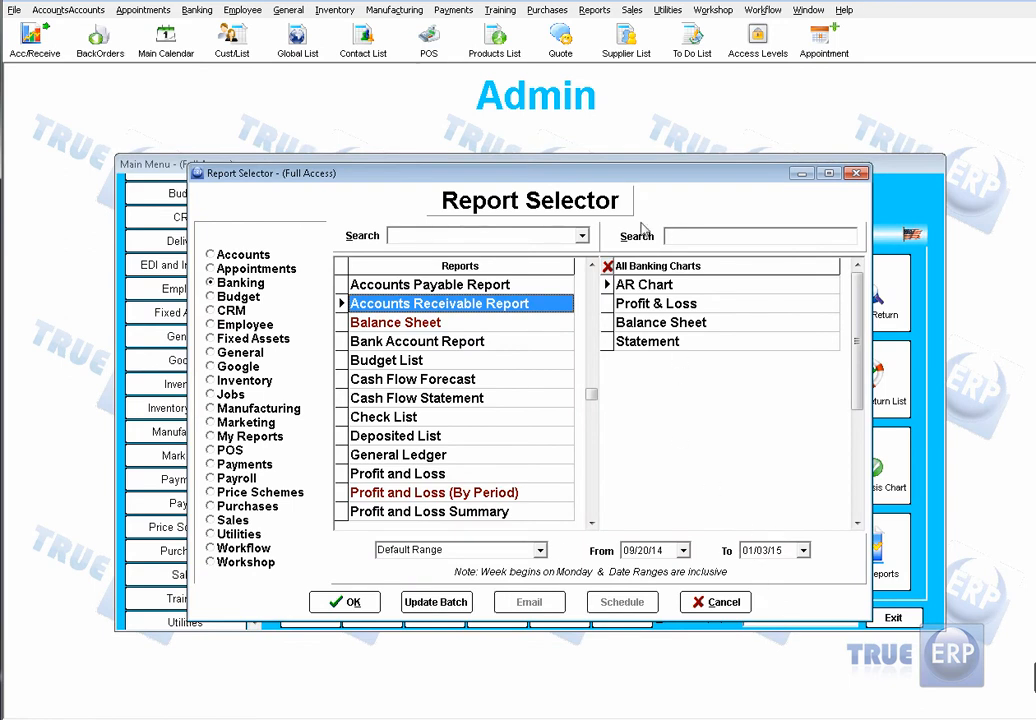
{"action": "left_click", "coordinate": [709, 236]}
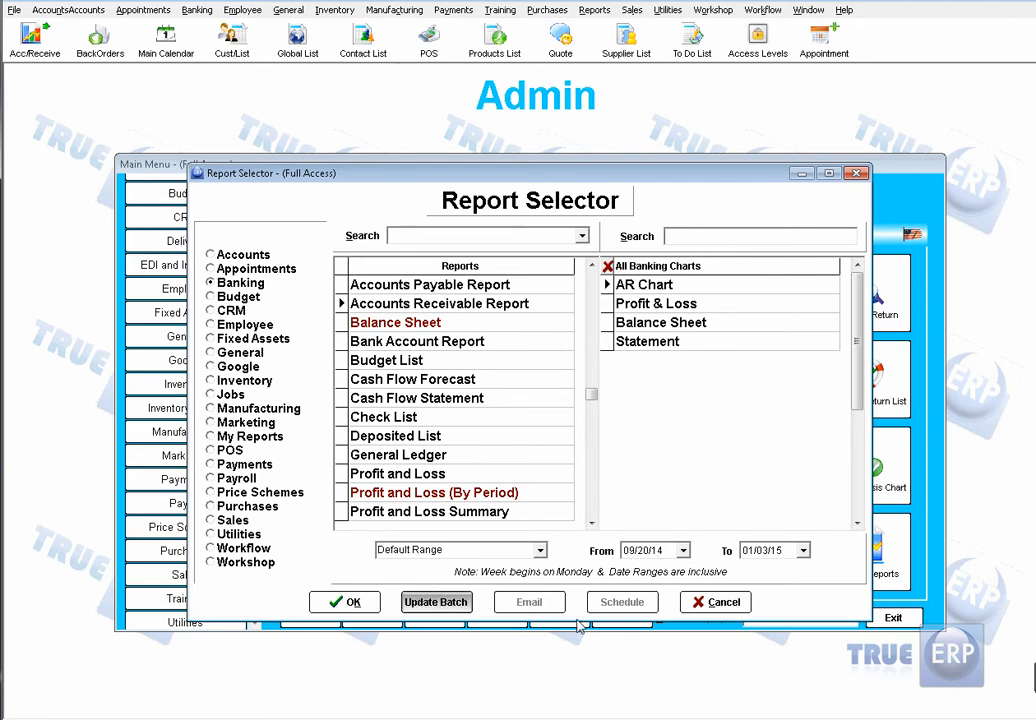
Step: Open the Sales Report from the Sales category of the Report Selector
{"action": "left_click", "coordinate": [225, 520]}
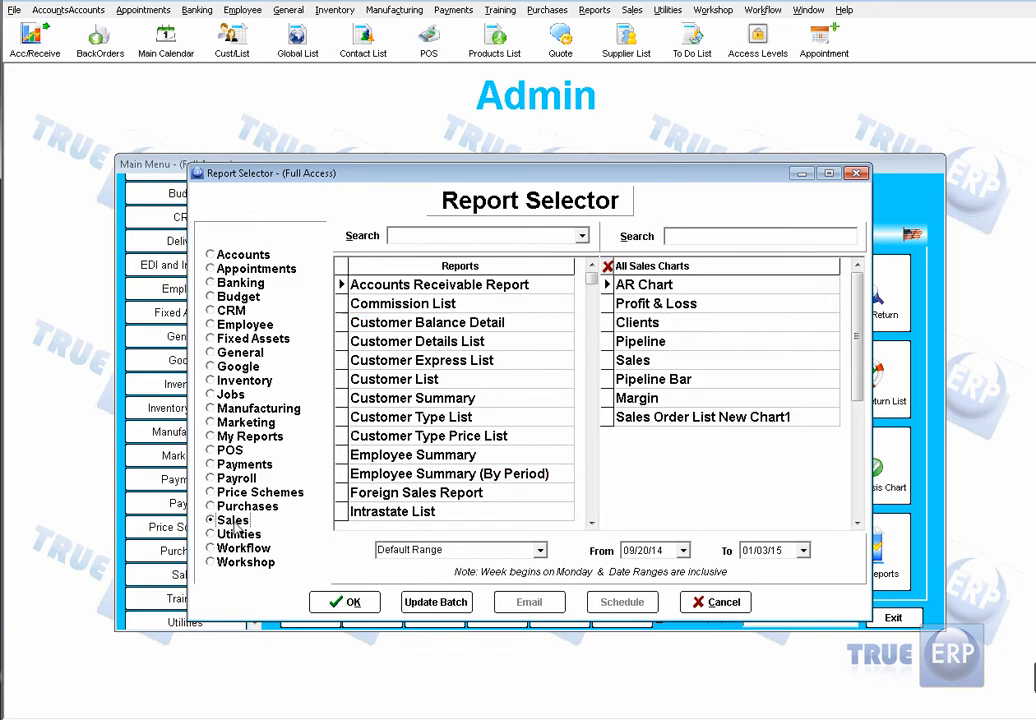
{"action": "left_click_drag", "start_coordinate": [592, 279], "coordinate": [590, 446]}
{"action": "left_click", "coordinate": [596, 523]}
{"action": "left_click_drag", "start_coordinate": [596, 523], "coordinate": [596, 523]}
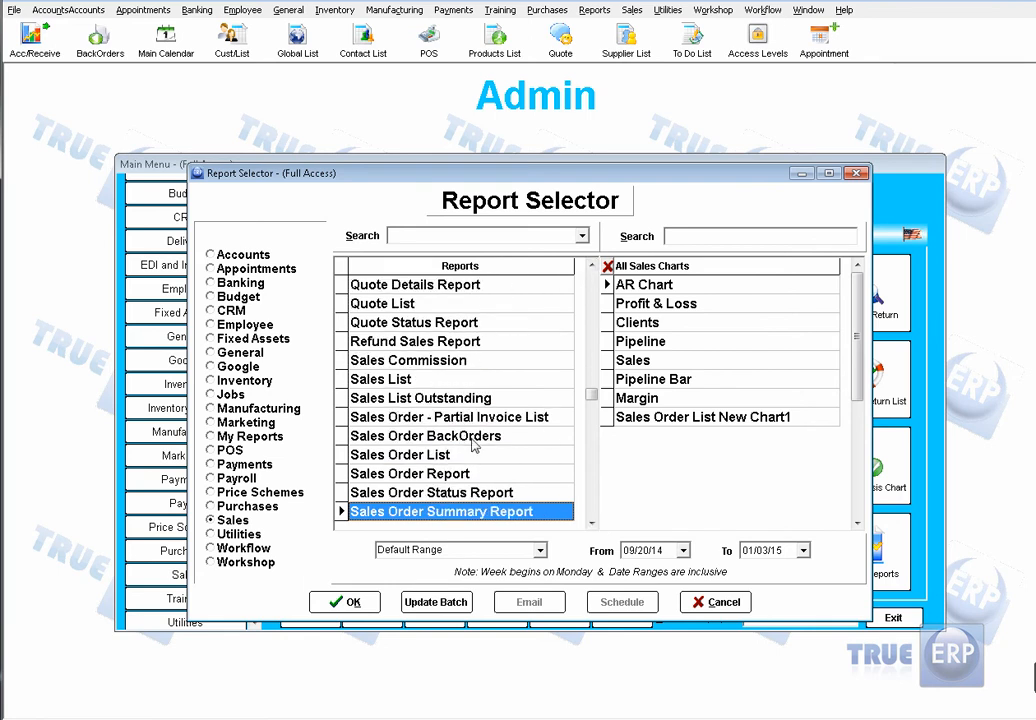
{"action": "scroll", "coordinate": [462, 435], "scroll_direction": "down", "scroll_amount": 6}
{"action": "scroll", "coordinate": [426, 452], "scroll_direction": "up", "scroll_amount": 4}
{"action": "double_click", "coordinate": [426, 455]}
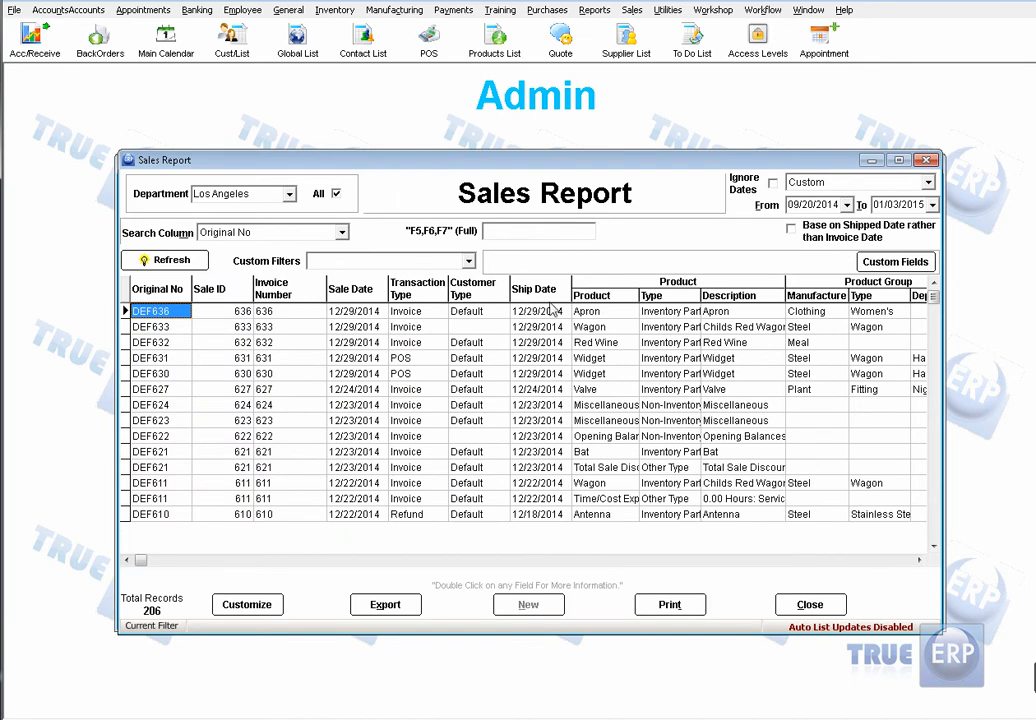
Step: Move the Ship Date column in front of Customer Type in the Sales Report and make it narrower
{"action": "left_click_drag", "start_coordinate": [553, 289], "coordinate": [430, 290]}
{"action": "left_click_drag", "start_coordinate": [511, 298], "coordinate": [497, 298]}
Step: Customize the Sales Report columns to hide Description, Manufacture and the product group Type, and to show Due Date
{"action": "left_click", "coordinate": [257, 605]}
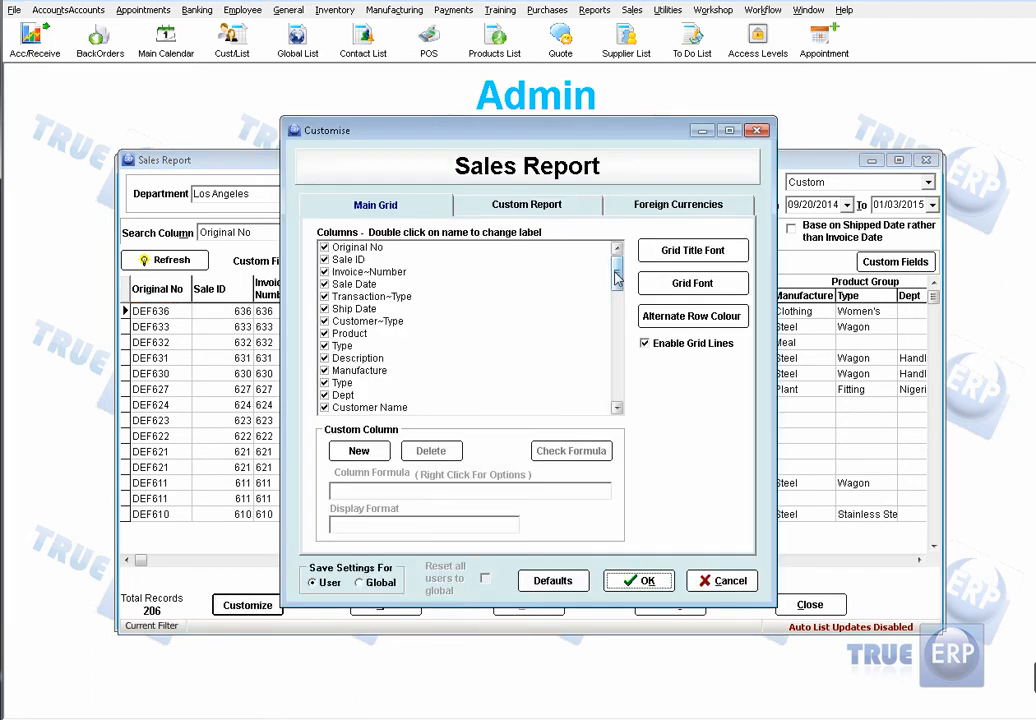
{"action": "left_click", "coordinate": [324, 358]}
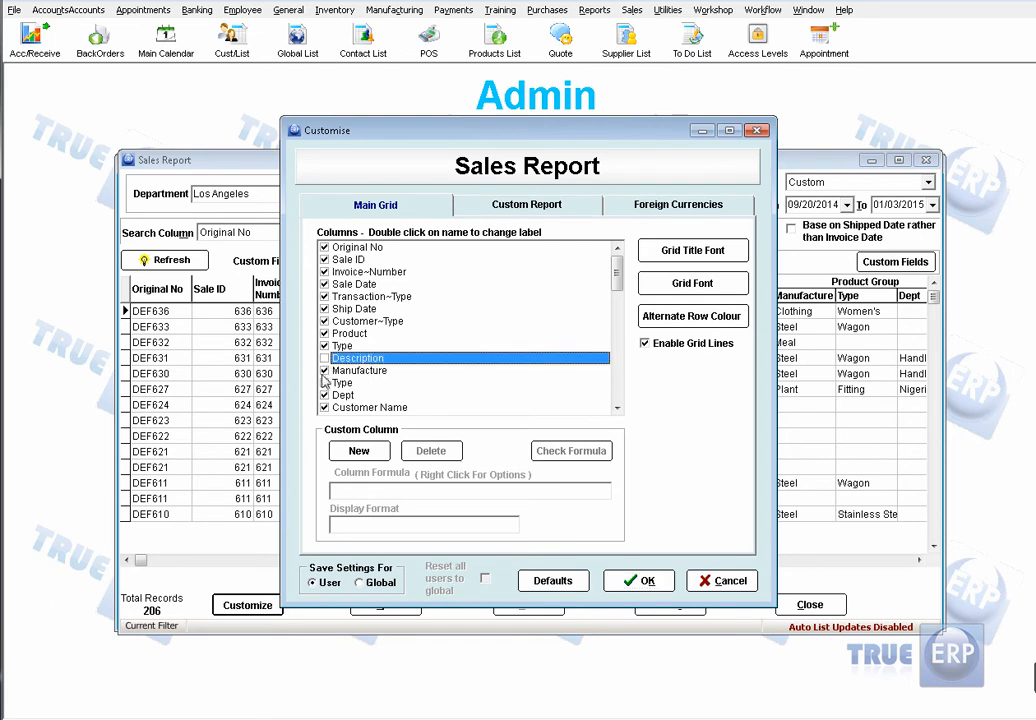
{"action": "left_click", "coordinate": [324, 370]}
{"action": "left_click", "coordinate": [324, 383]}
{"action": "left_click_drag", "start_coordinate": [619, 279], "coordinate": [619, 378]}
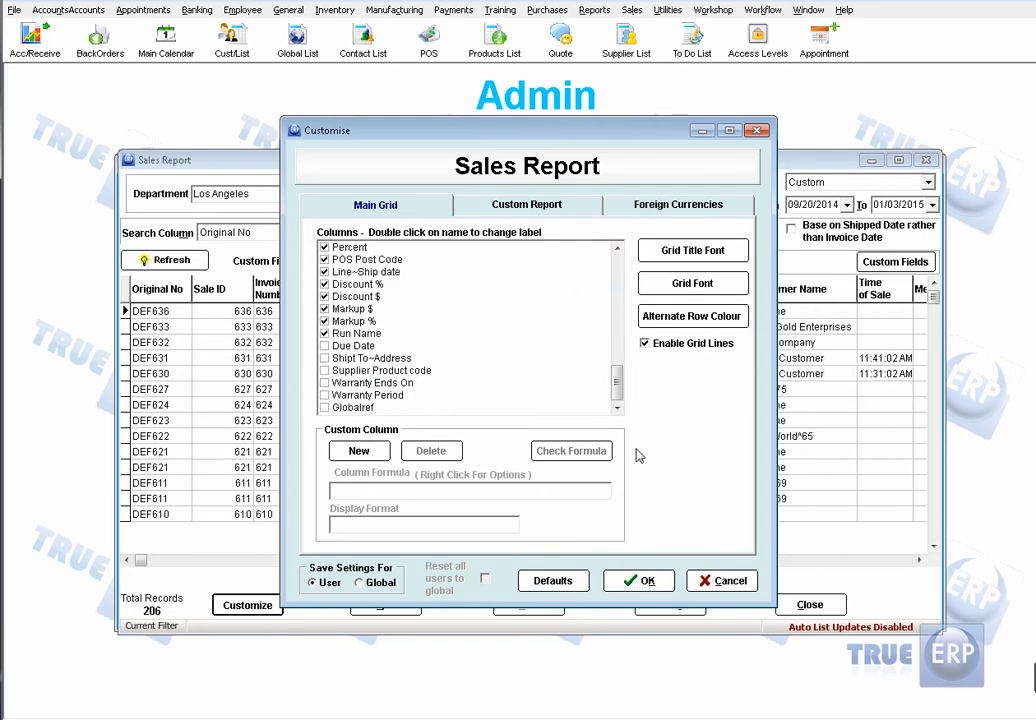
{"action": "left_click", "coordinate": [324, 346]}
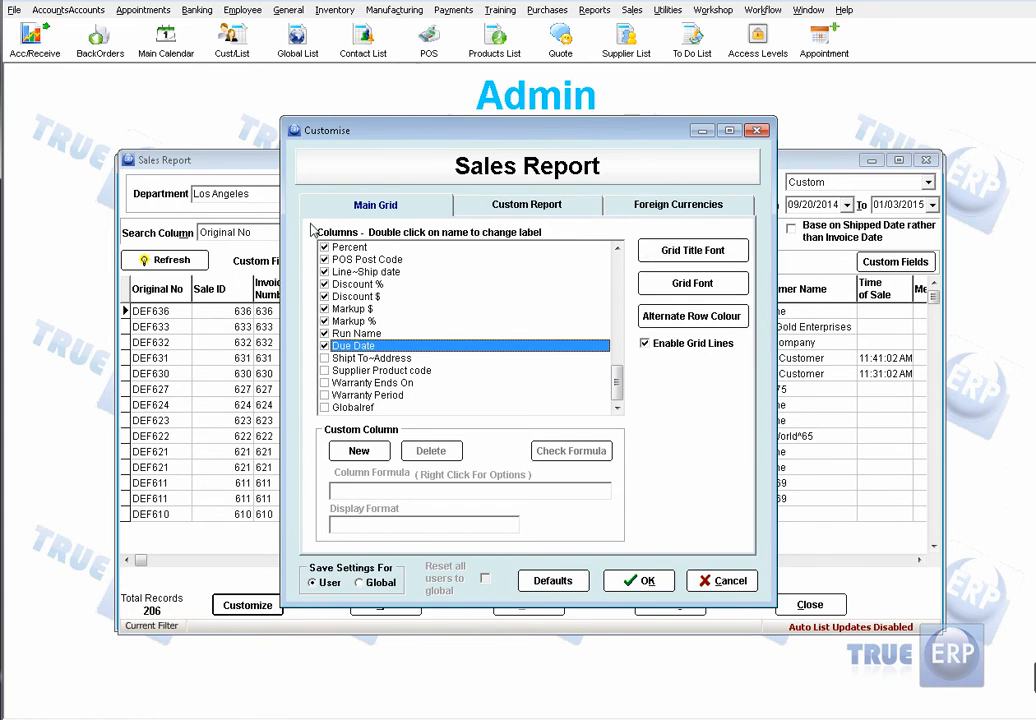
Step: Create a custom report named "sales report AS" from this layout and assign it to the Sales report selector tab
{"action": "left_click", "coordinate": [520, 206]}
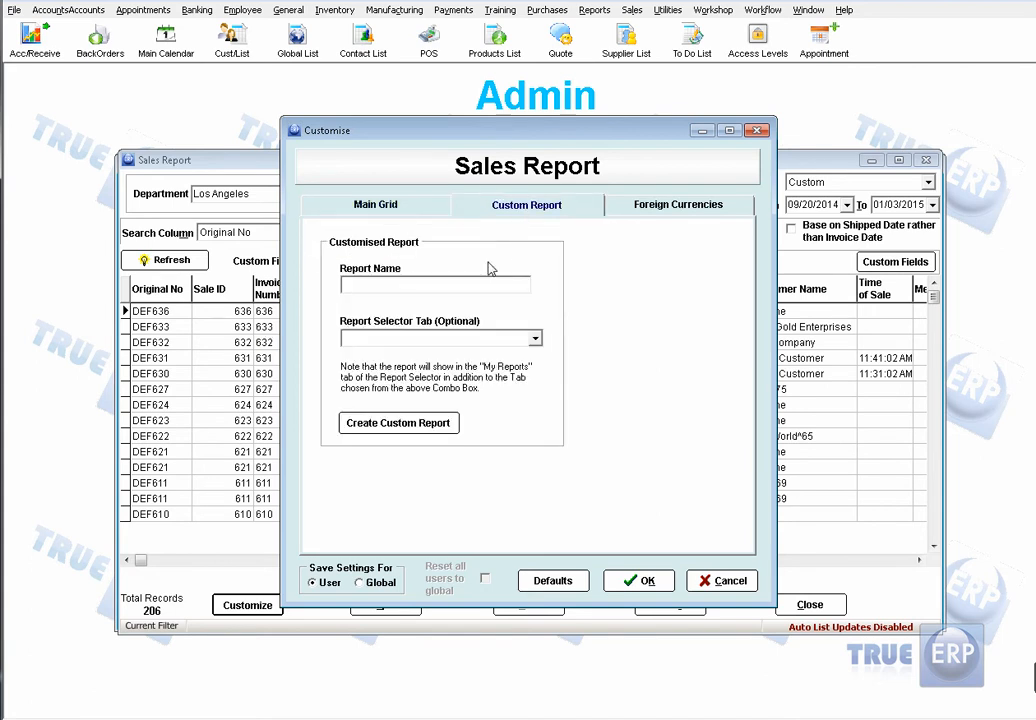
{"action": "left_click", "coordinate": [431, 287]}
{"action": "type", "text": "sales report AS"}
{"action": "left_click", "coordinate": [402, 285]}
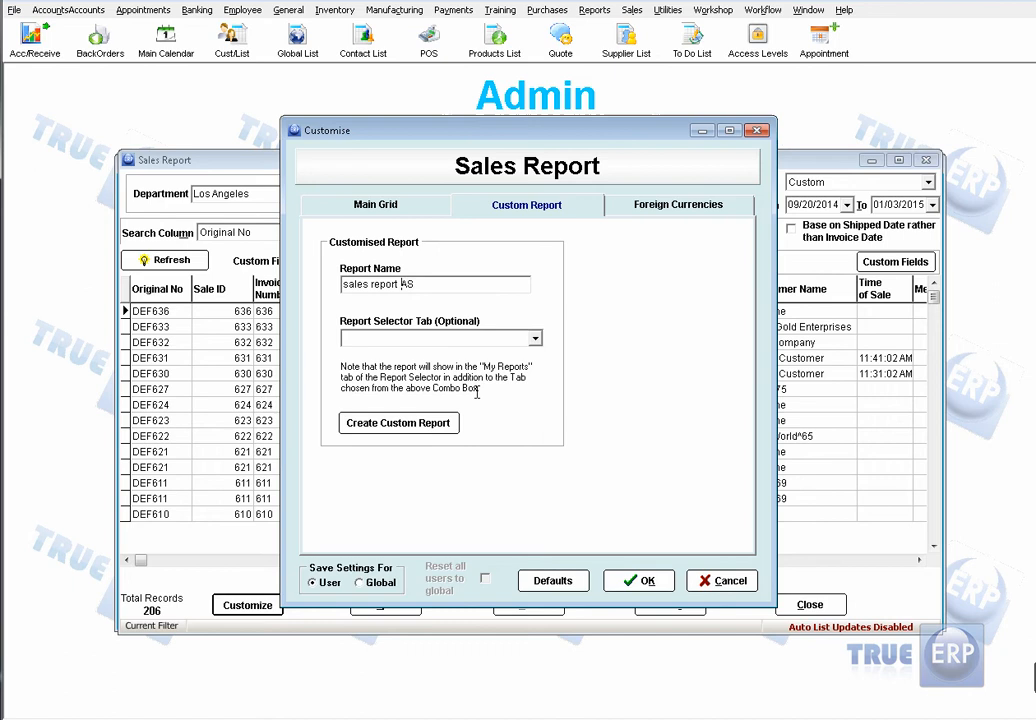
{"action": "left_click", "coordinate": [536, 341]}
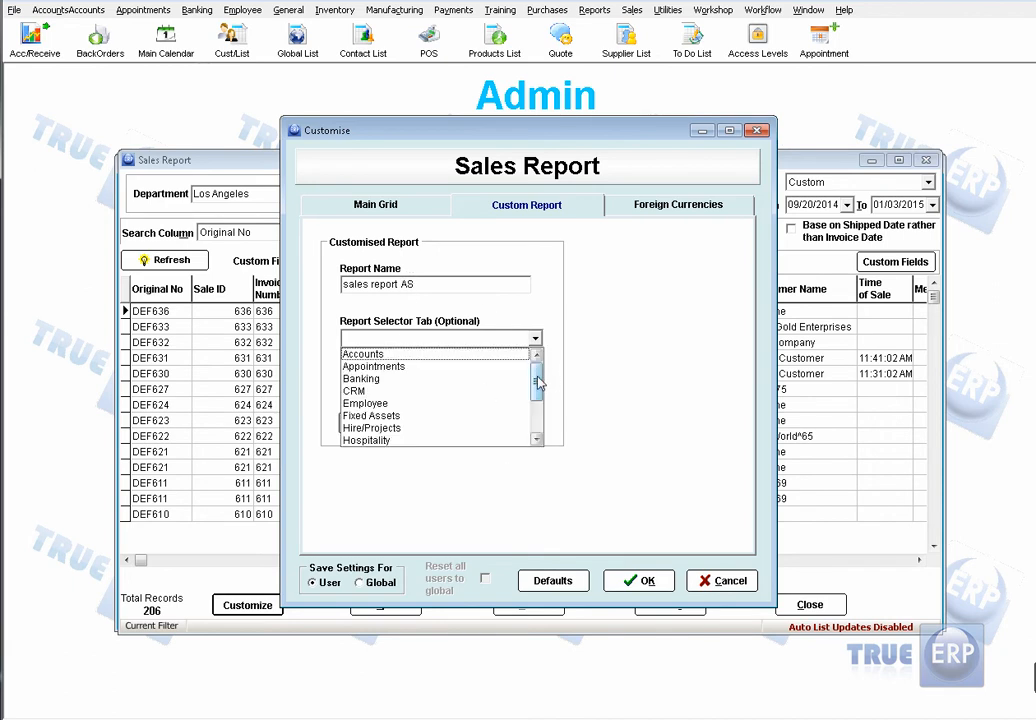
{"action": "left_click", "coordinate": [538, 440]}
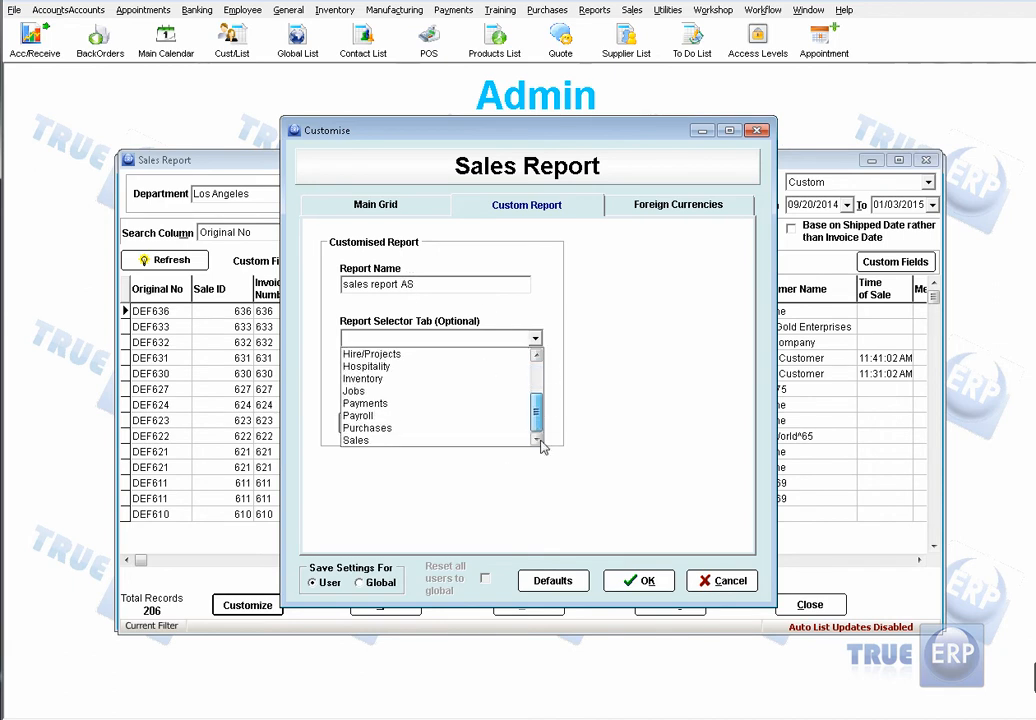
{"action": "left_click", "coordinate": [404, 440]}
{"action": "left_click", "coordinate": [424, 424]}
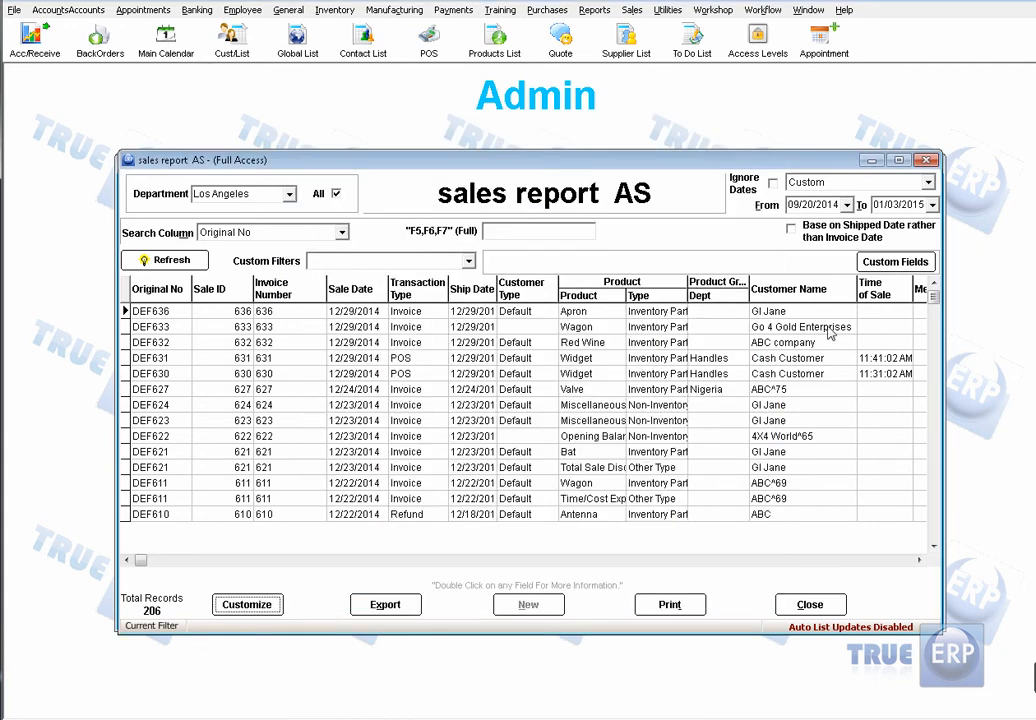
Step: Reopen the Report Selector, view the full list of "sales report AS" from My Reports, and return to the main menu
{"action": "left_click", "coordinate": [826, 610]}
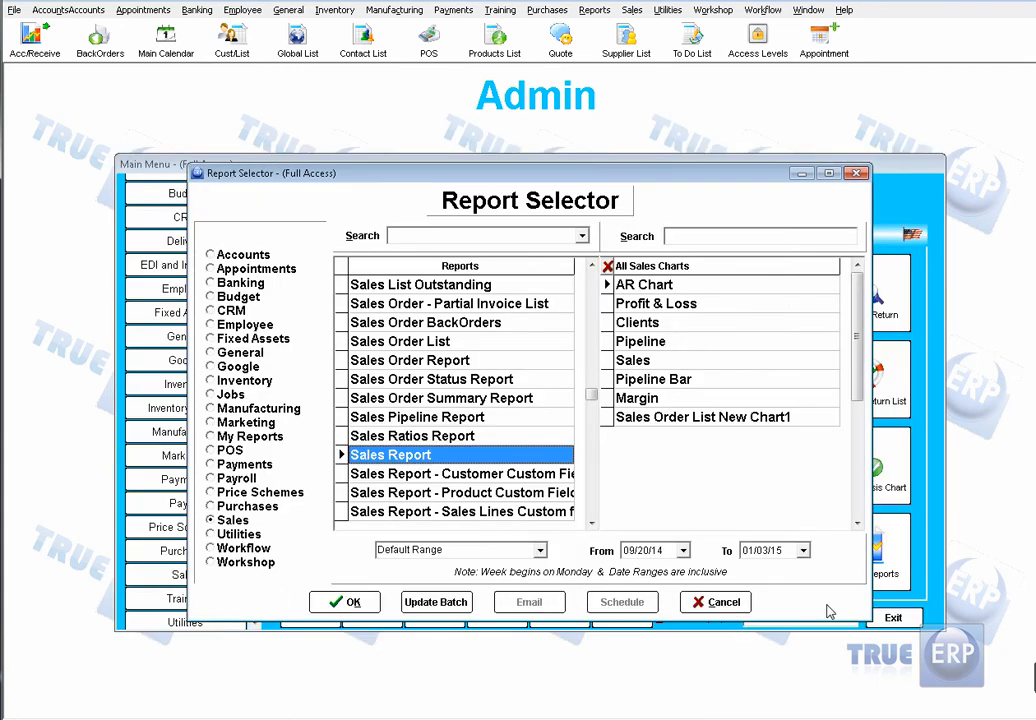
{"action": "left_click", "coordinate": [722, 601]}
{"action": "left_click", "coordinate": [326, 621]}
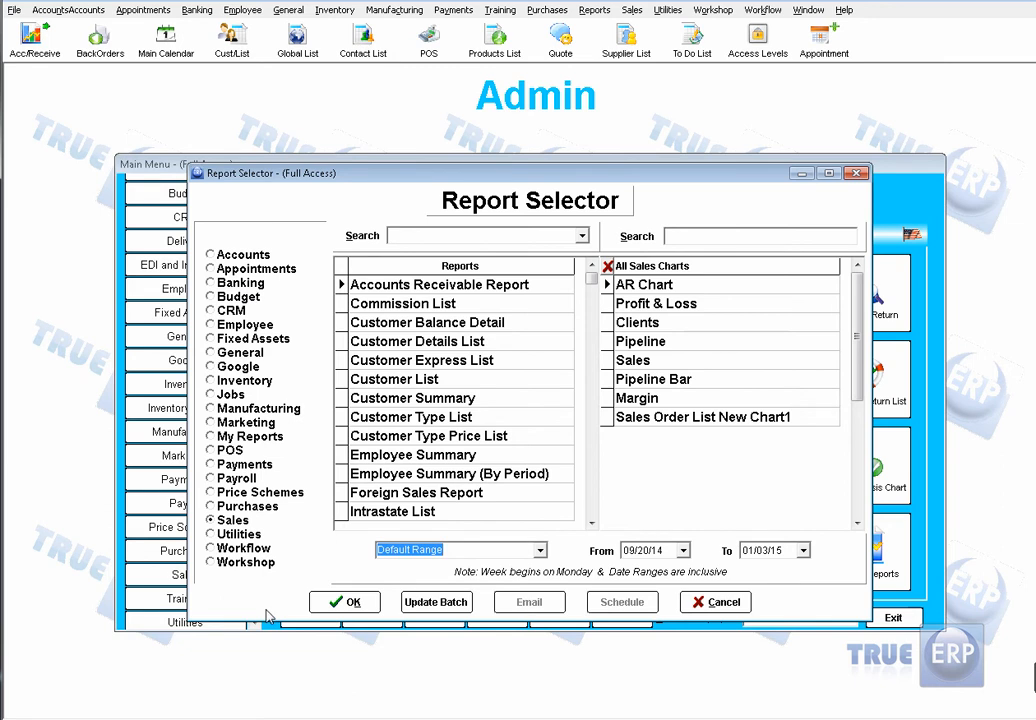
{"action": "left_click", "coordinate": [240, 439]}
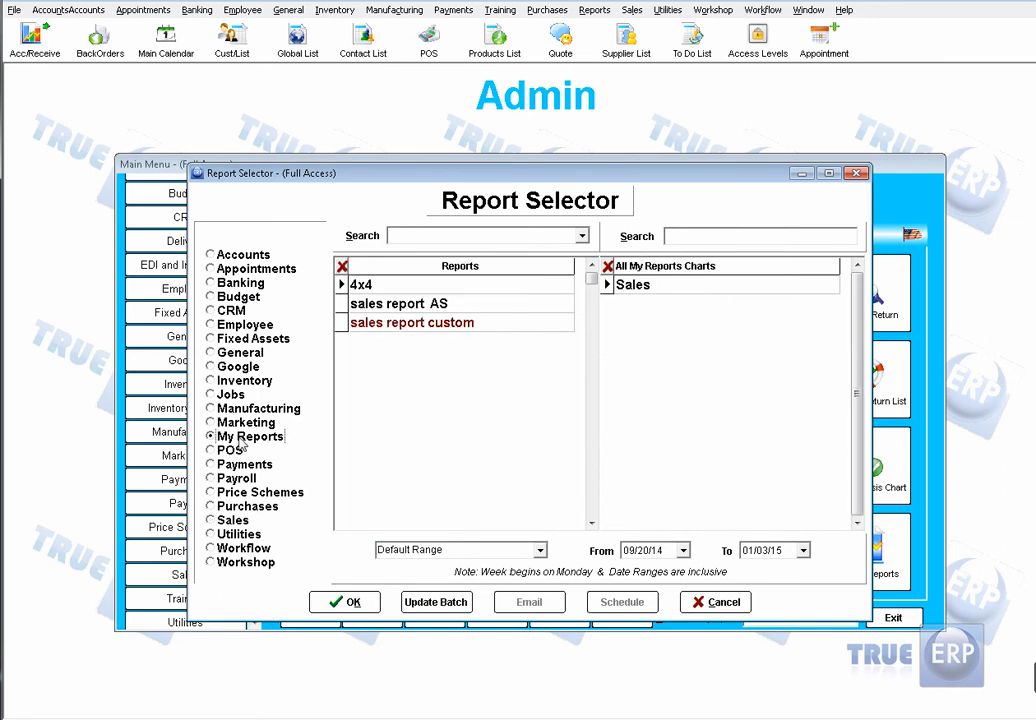
{"action": "double_click", "coordinate": [428, 305]}
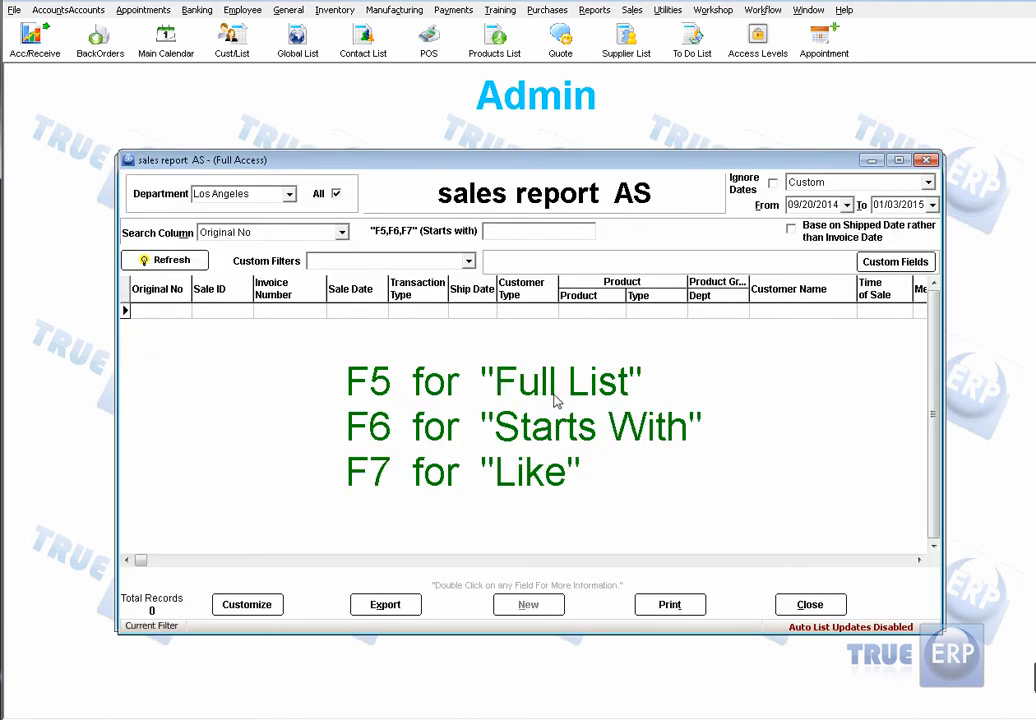
{"action": "key", "text": "F5"}
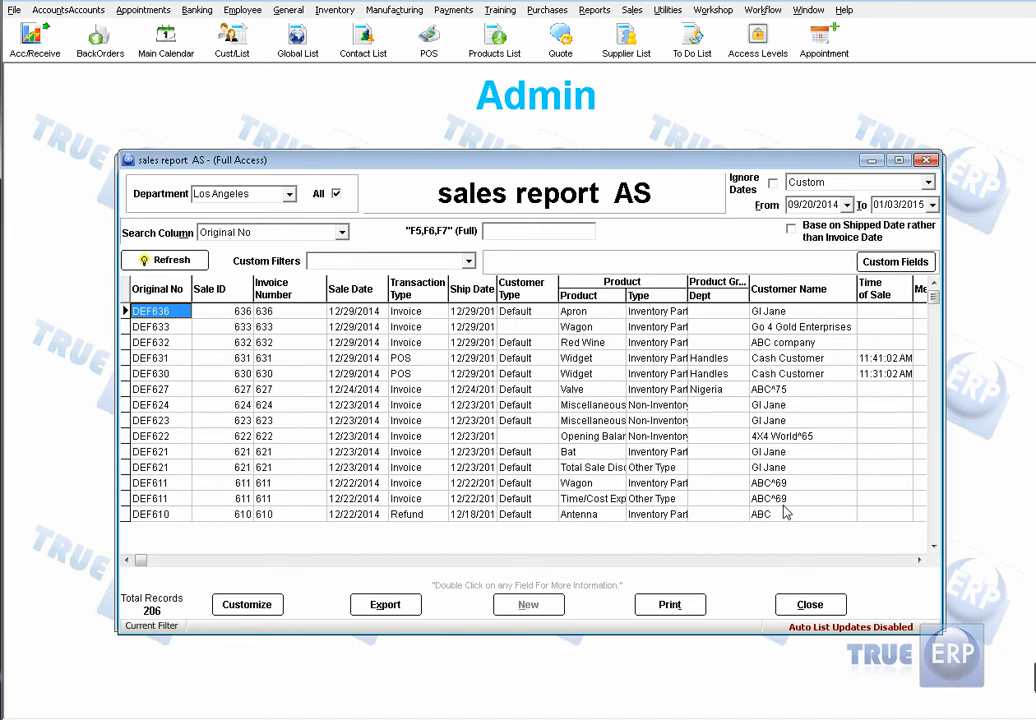
{"action": "left_click", "coordinate": [810, 604]}
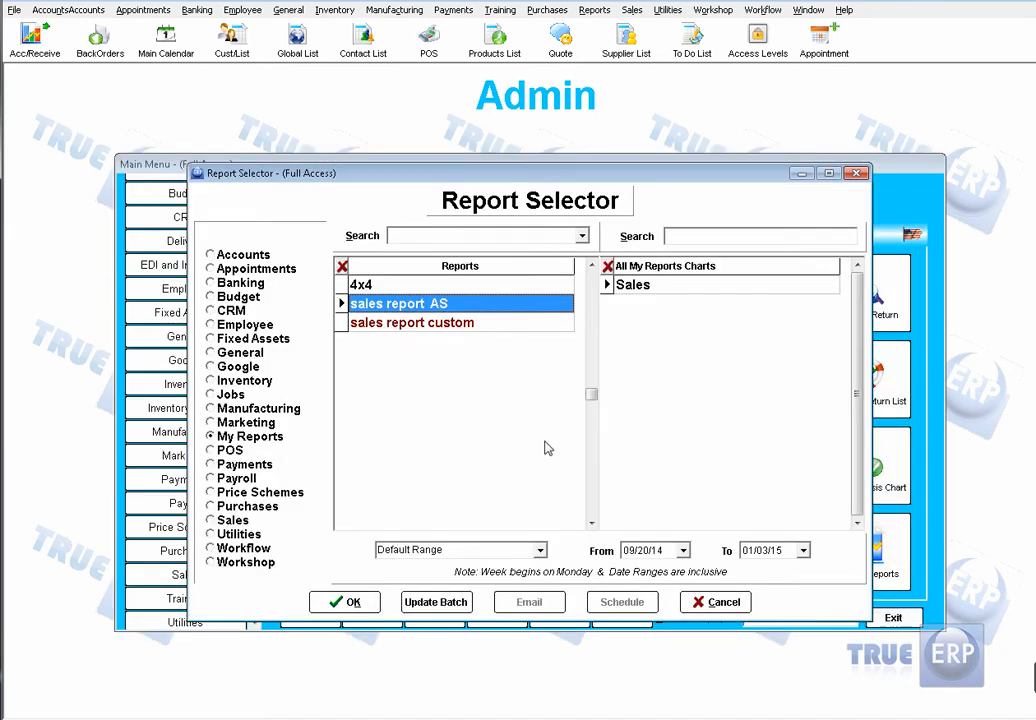
{"action": "left_click", "coordinate": [717, 602]}
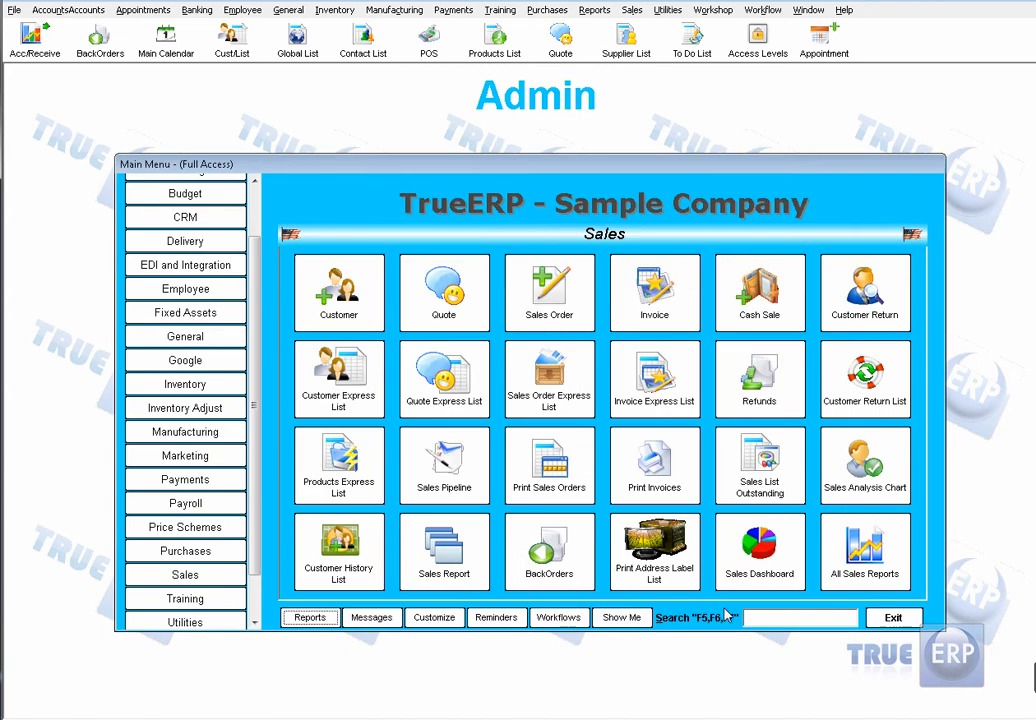
Step: Open the Customer Express List and review its customization options without changing them
{"action": "left_click", "coordinate": [337, 368]}
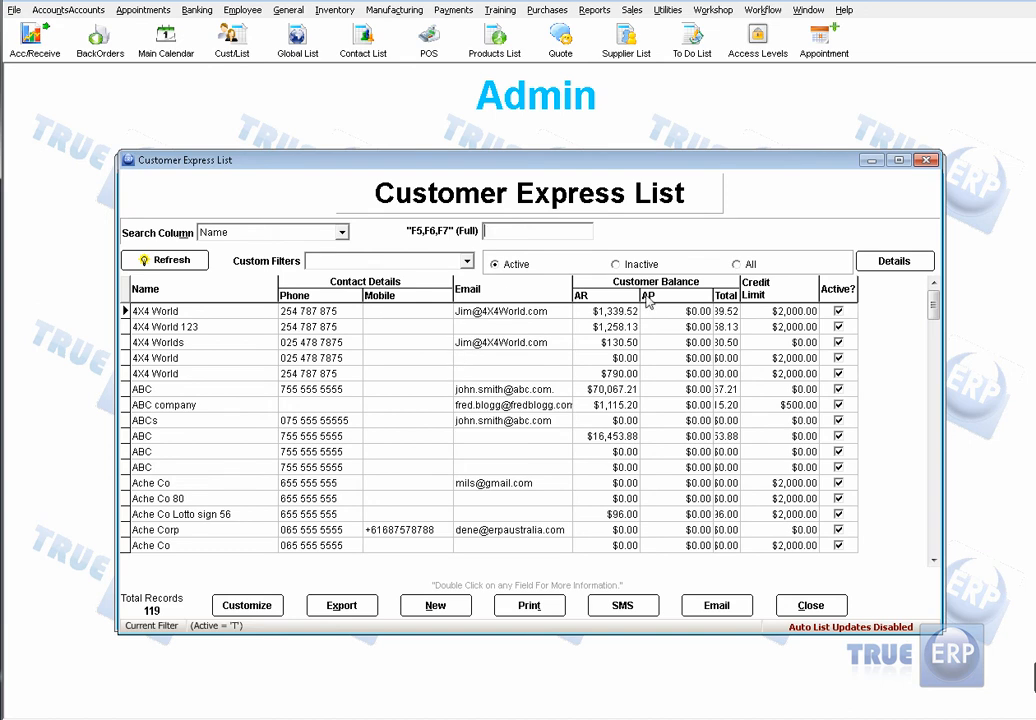
{"action": "left_click", "coordinate": [240, 605]}
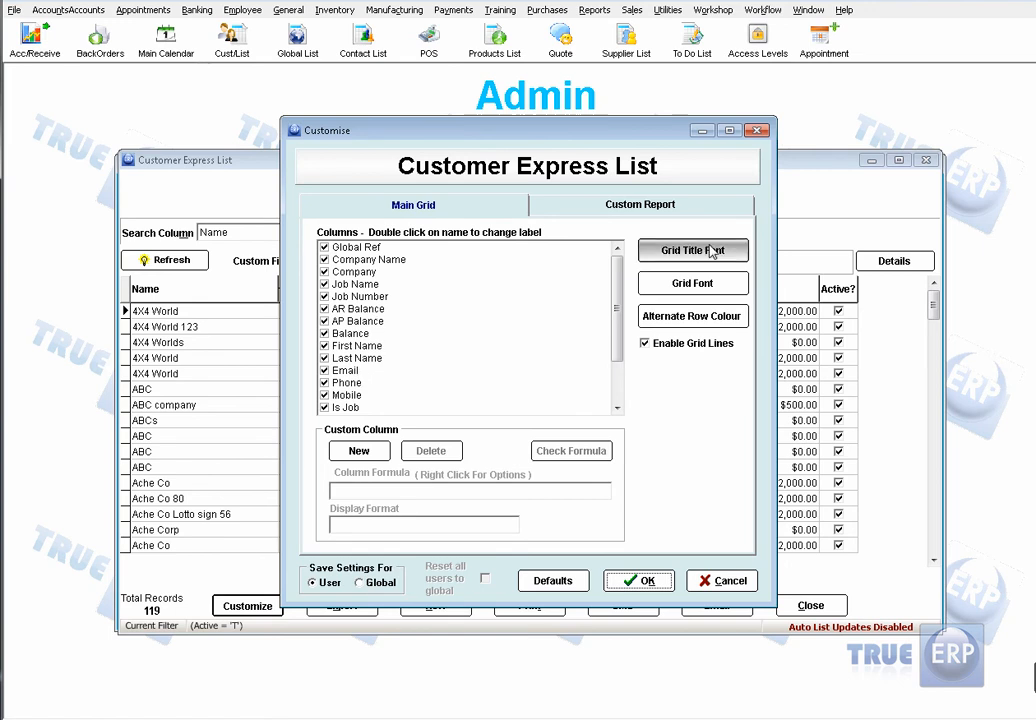
{"action": "left_click", "coordinate": [718, 584]}
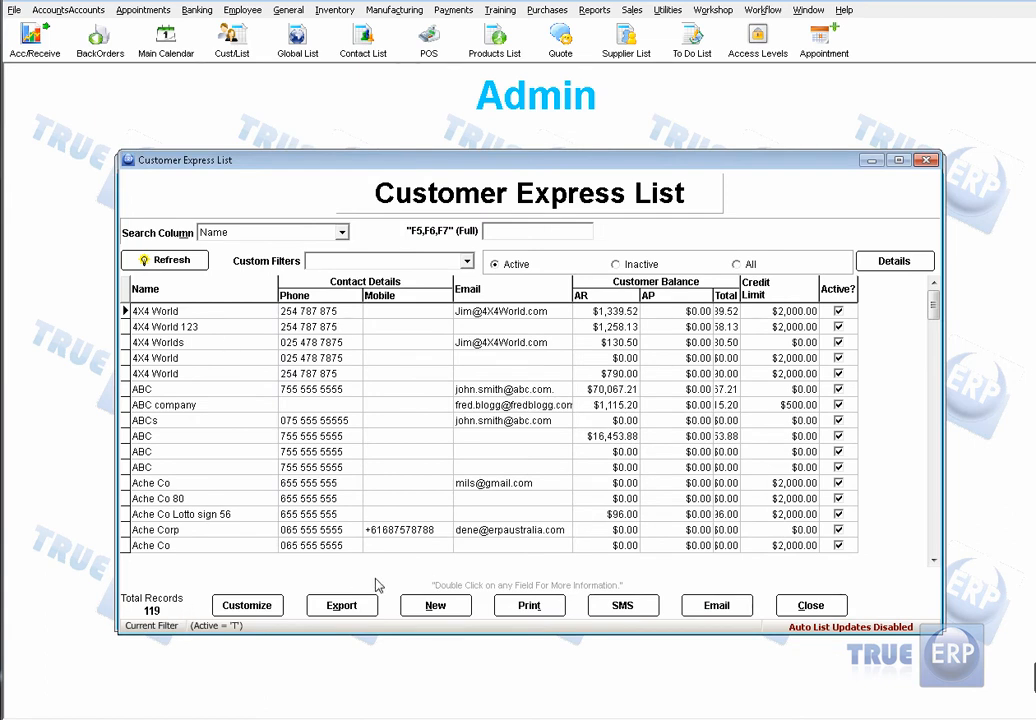
Step: Check which file formats the Customer Express List can be exported to, without saving a file
{"action": "left_click", "coordinate": [323, 606]}
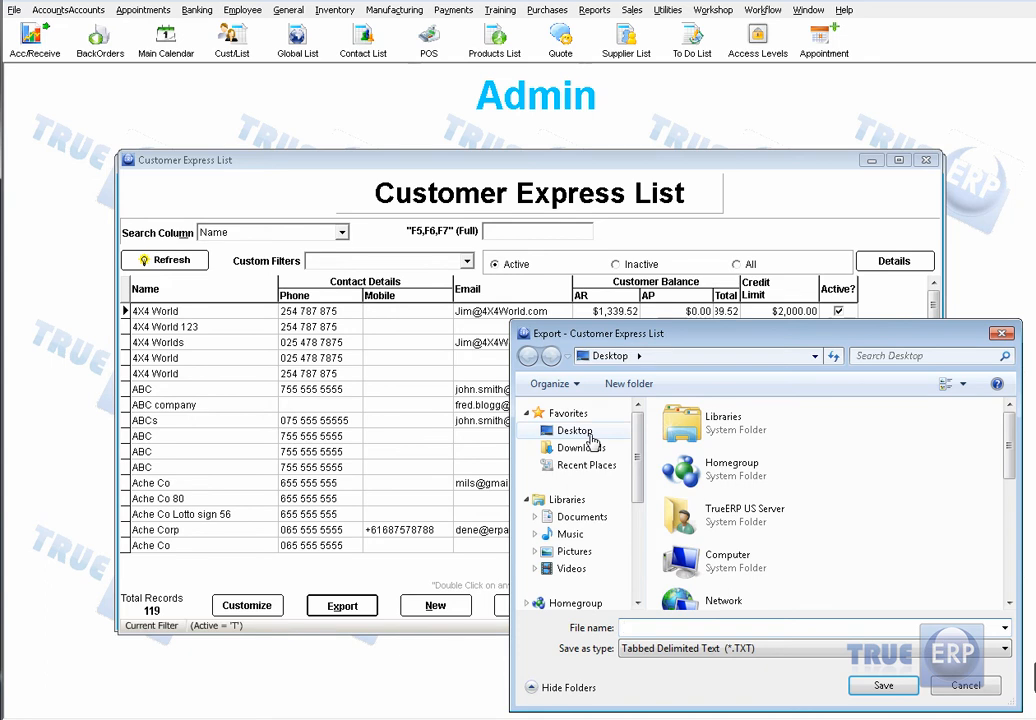
{"action": "left_click", "coordinate": [1004, 648]}
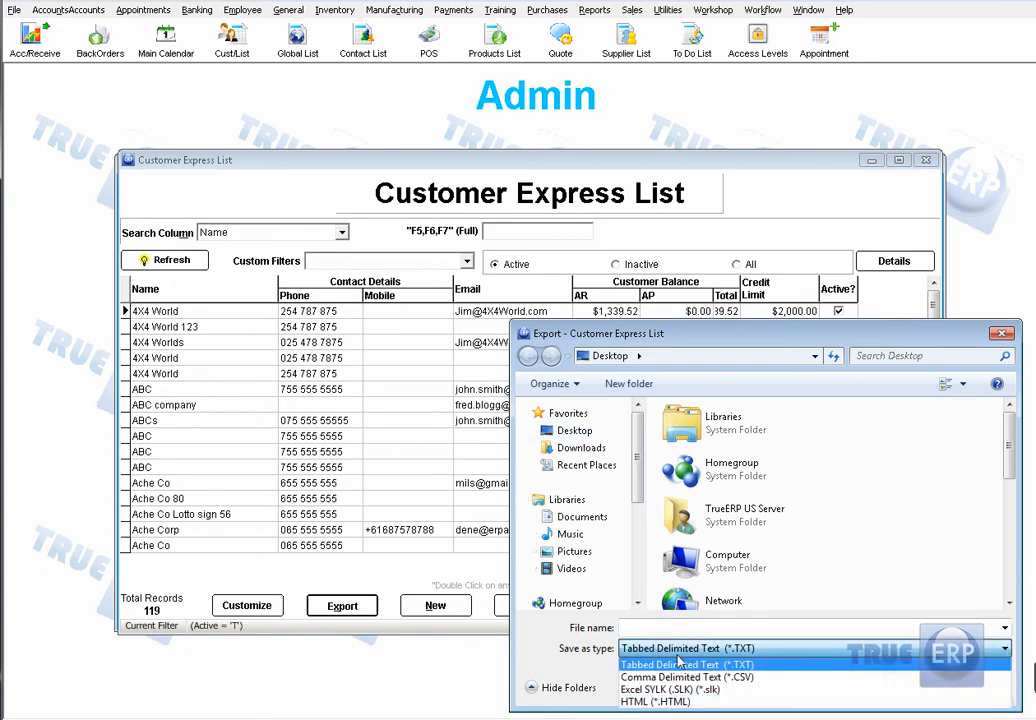
{"action": "left_click", "coordinate": [818, 514]}
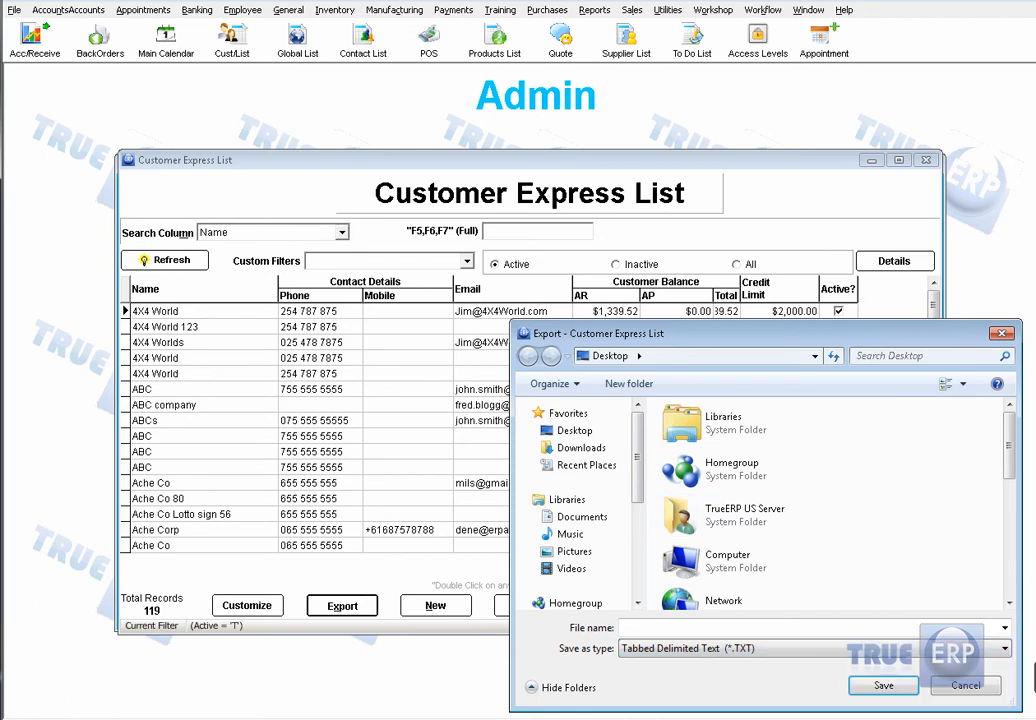
{"action": "left_click", "coordinate": [1000, 688]}
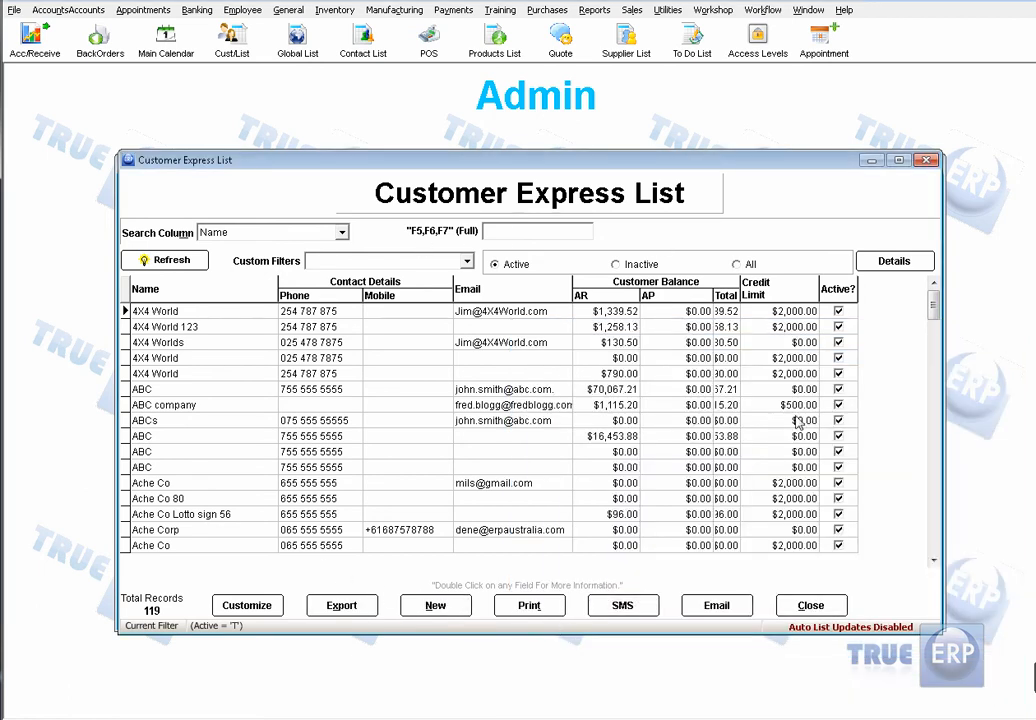
Step: Preview the Customer Express List printout and look through its report options, including the output and style settings
{"action": "left_click", "coordinate": [527, 606]}
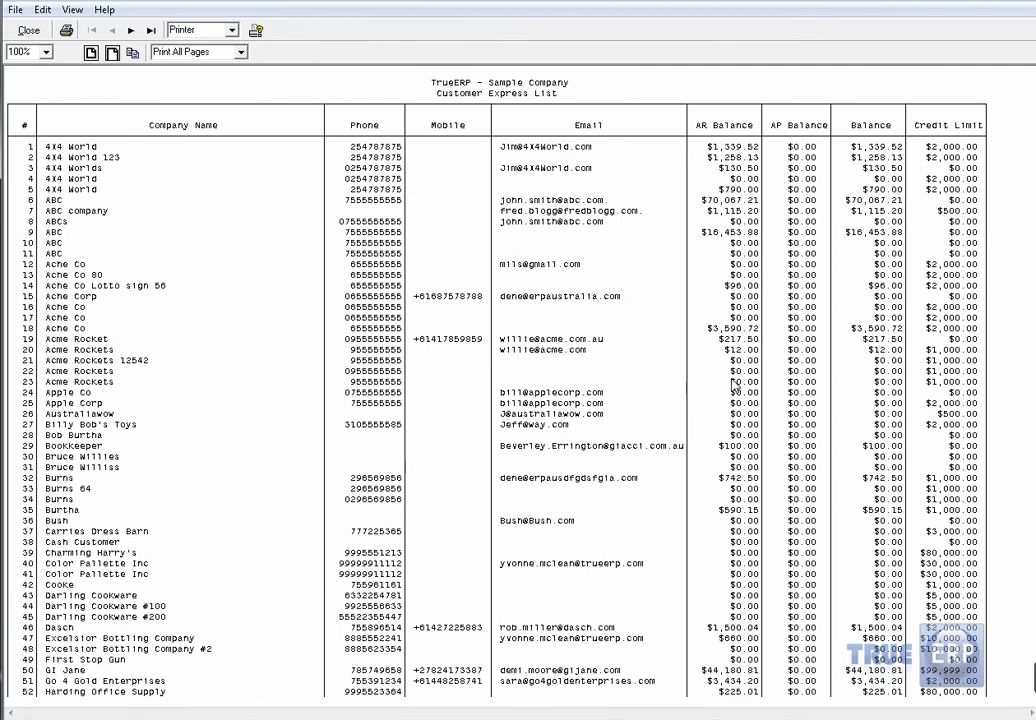
{"action": "left_click", "coordinate": [15, 11]}
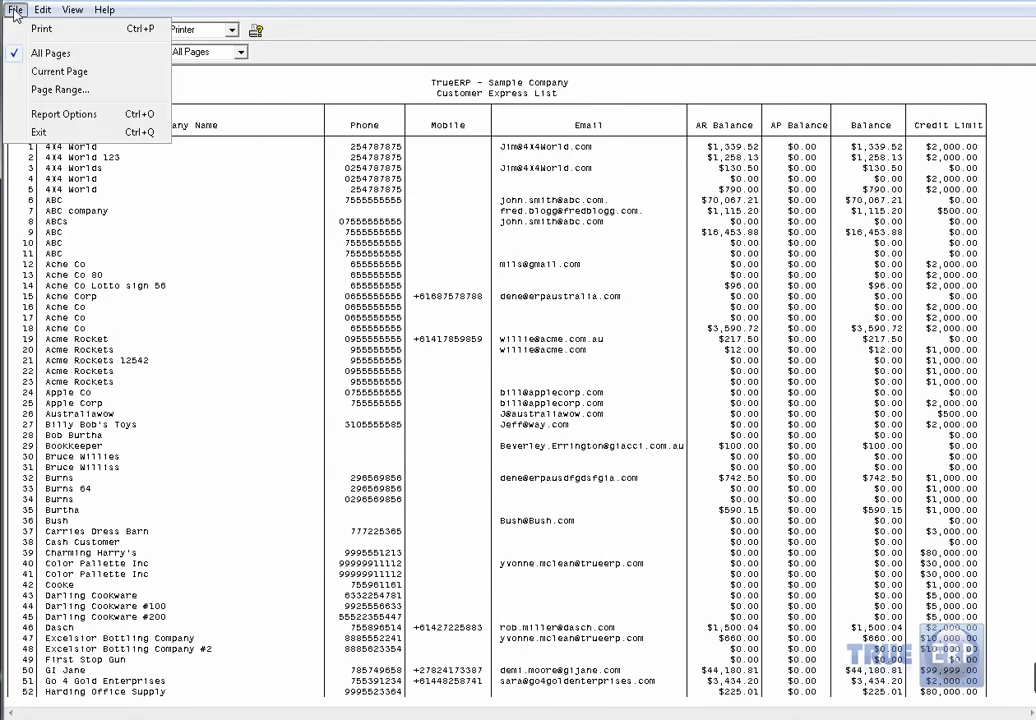
{"action": "left_click", "coordinate": [34, 112]}
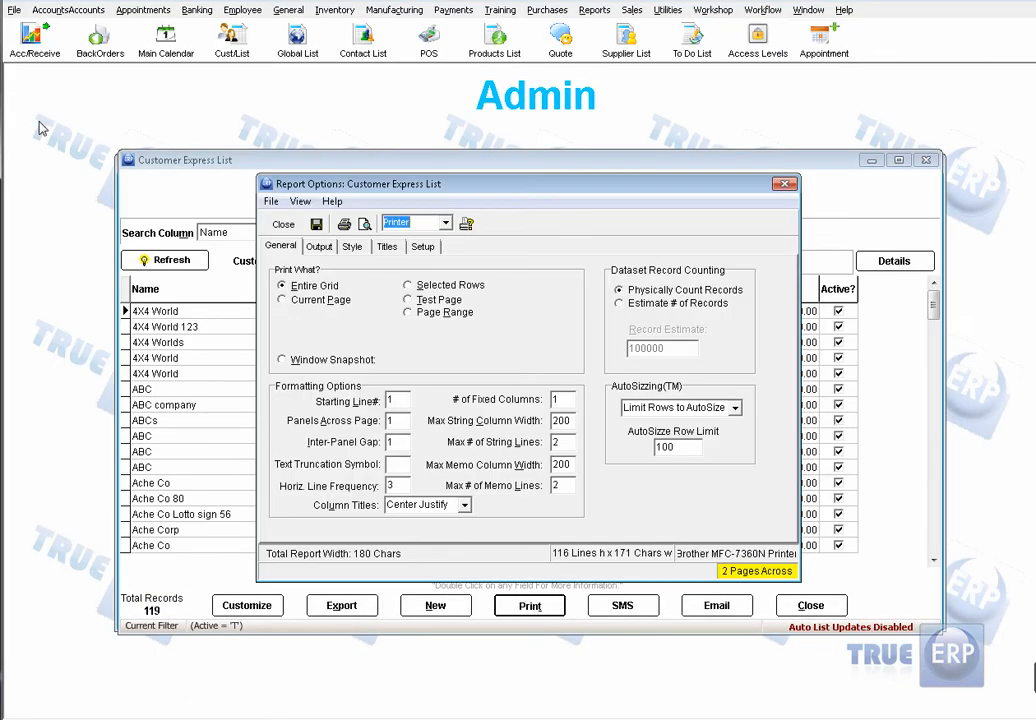
{"action": "left_click", "coordinate": [319, 247]}
{"action": "left_click", "coordinate": [352, 247]}
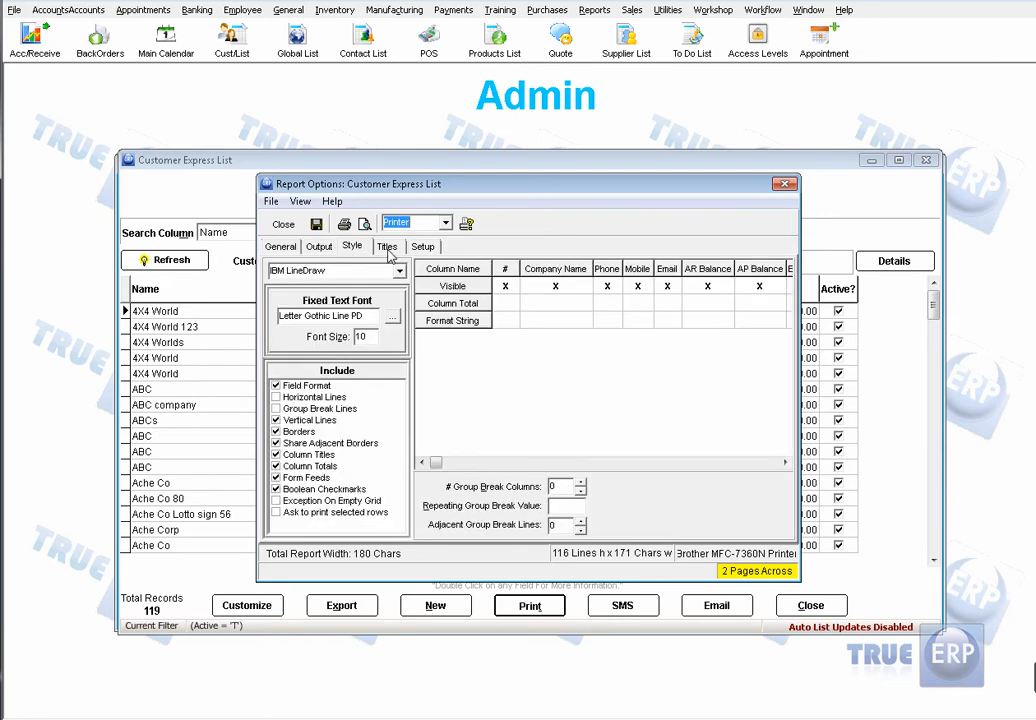
Step: Try setting the Balance column's total to Average and leave the report options without saving the new settings
{"action": "left_click", "coordinate": [785, 463]}
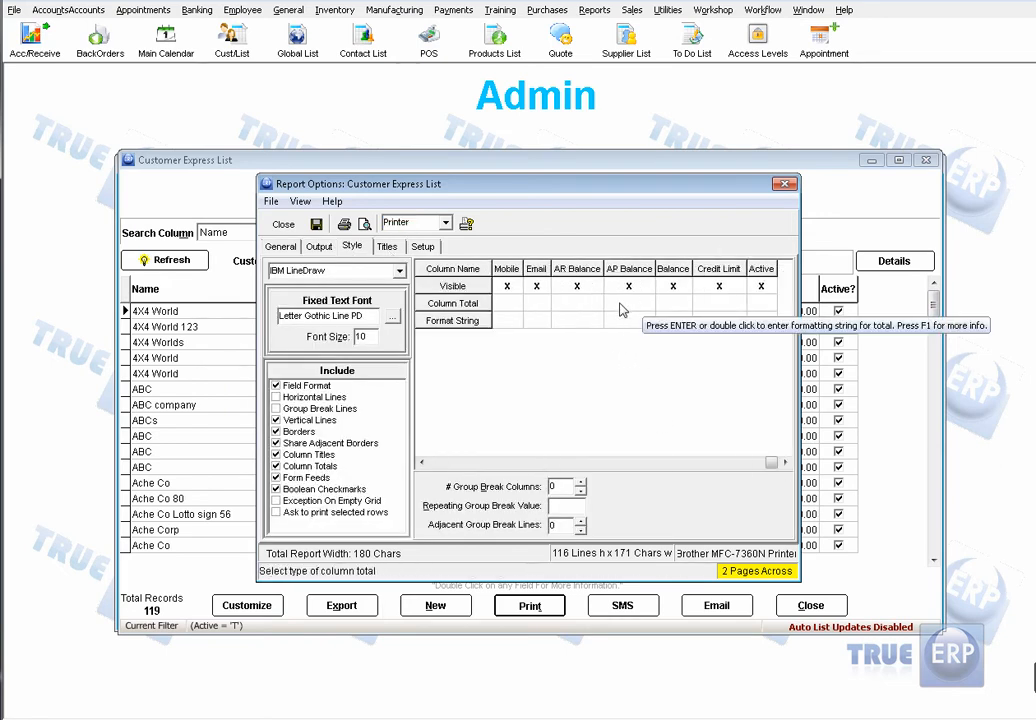
{"action": "left_click", "coordinate": [684, 310]}
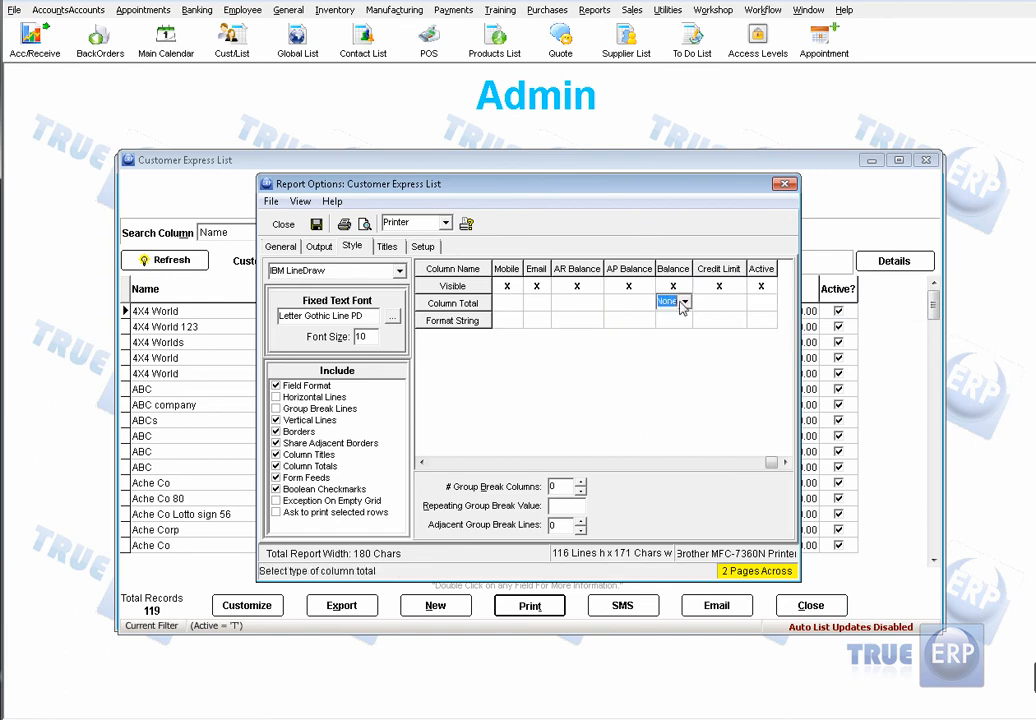
{"action": "left_click", "coordinate": [684, 308]}
{"action": "left_click", "coordinate": [670, 362]}
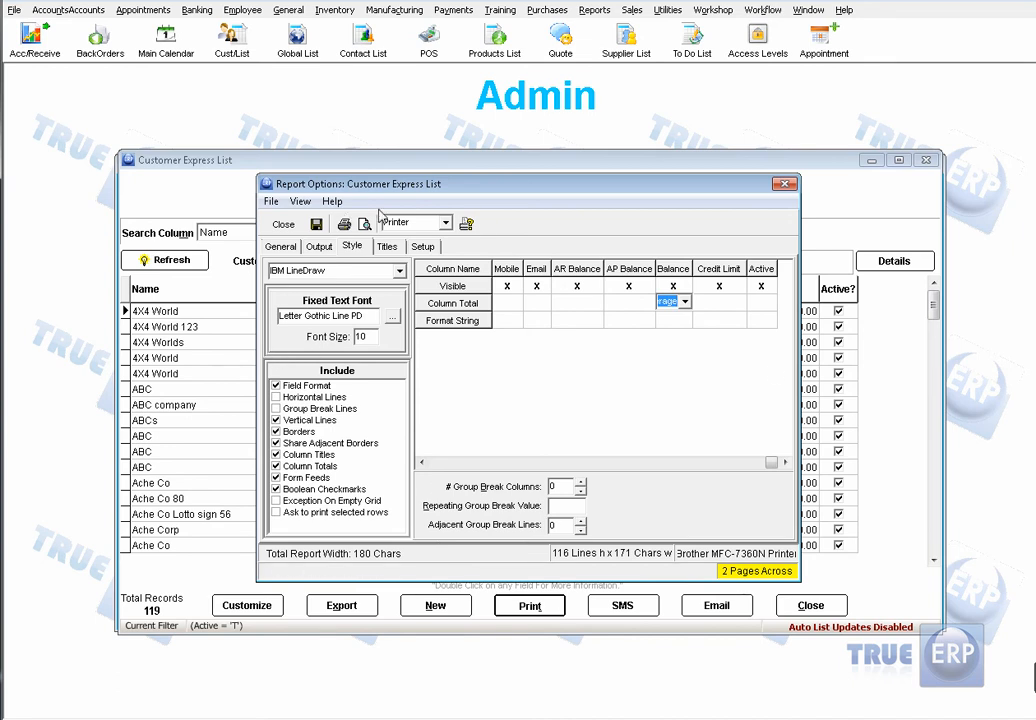
{"action": "left_click", "coordinate": [283, 224]}
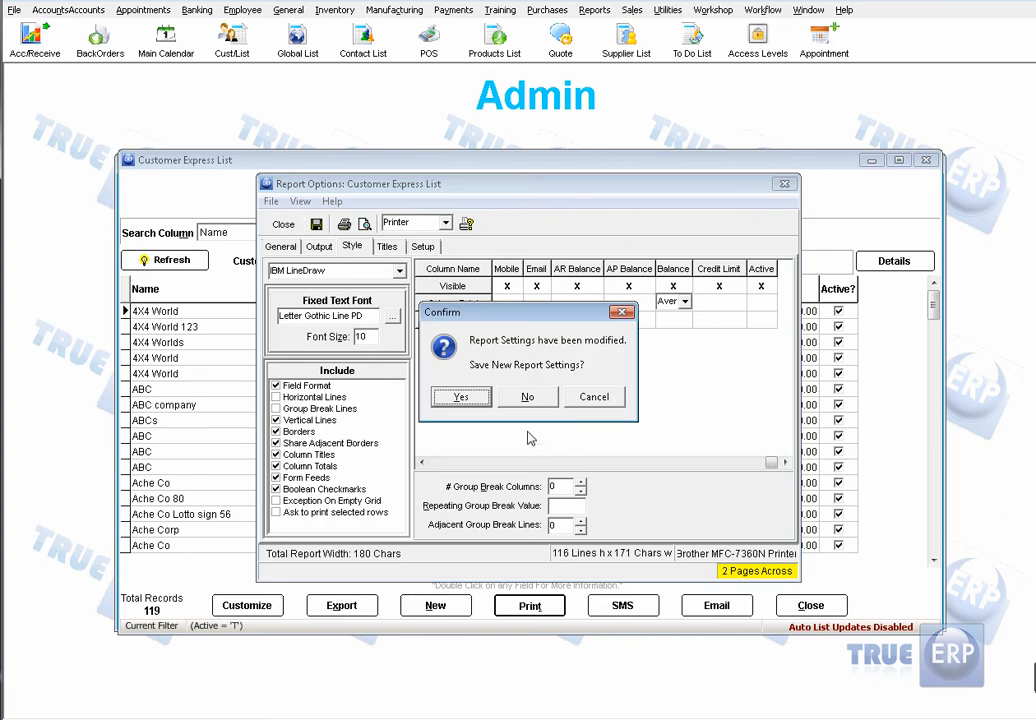
{"action": "left_click", "coordinate": [528, 397]}
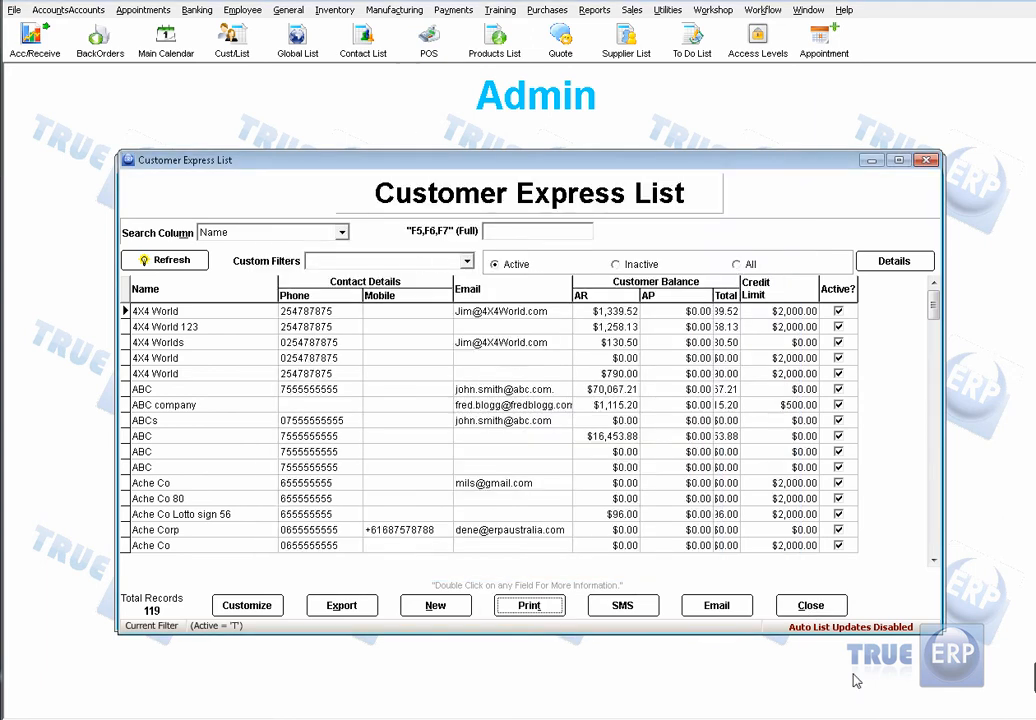
Step: Close the Customer Express List and open the Profit and Loss report from the Accounts module
{"action": "left_click", "coordinate": [840, 608]}
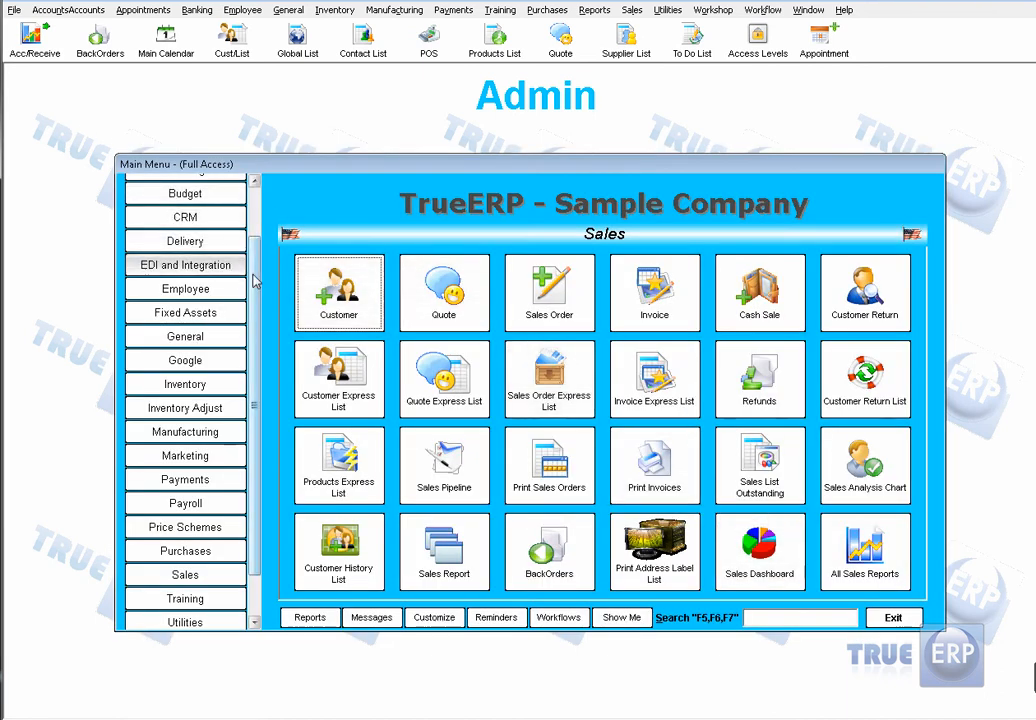
{"action": "scroll", "coordinate": [254, 282], "scroll_direction": "up", "scroll_amount": 3}
{"action": "left_click", "coordinate": [232, 210]}
{"action": "left_click", "coordinate": [185, 186]}
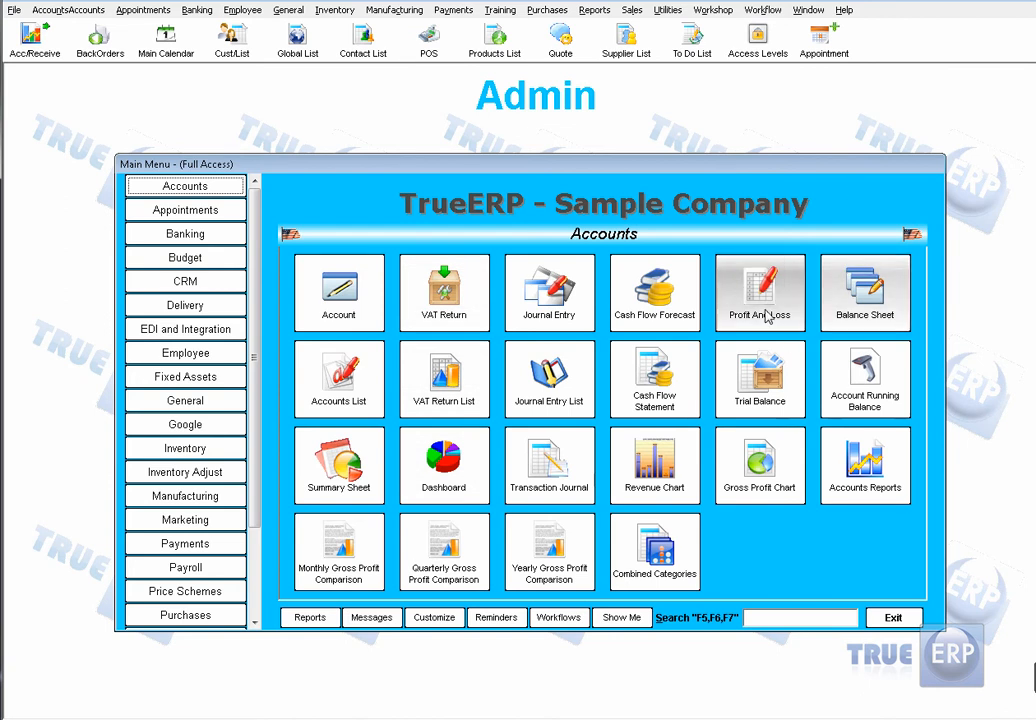
{"action": "left_click", "coordinate": [773, 314]}
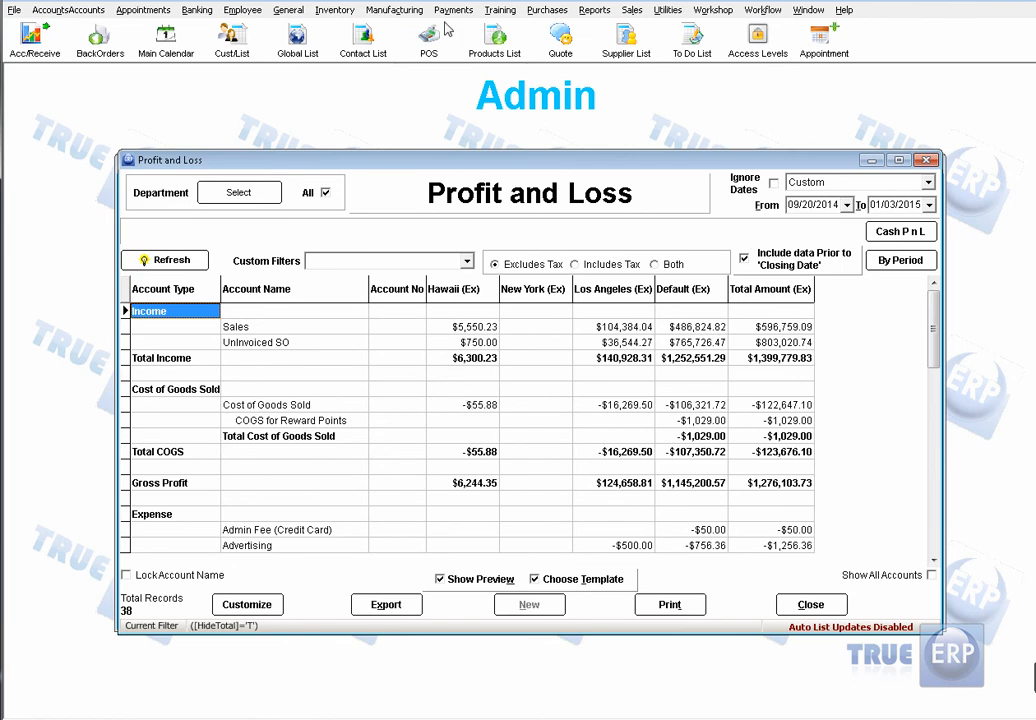
Step: Review the Profit and Loss report's foreign currency options, rows down to Net Income and custom filters, changing nothing, and close it
{"action": "left_click", "coordinate": [264, 606]}
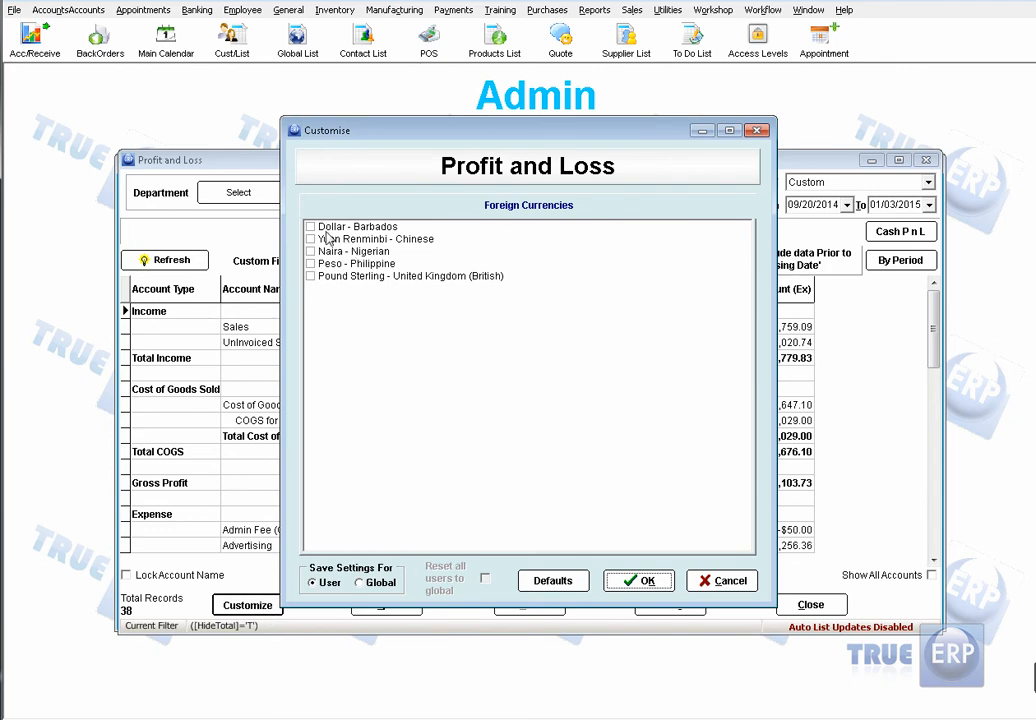
{"action": "left_click", "coordinate": [724, 580]}
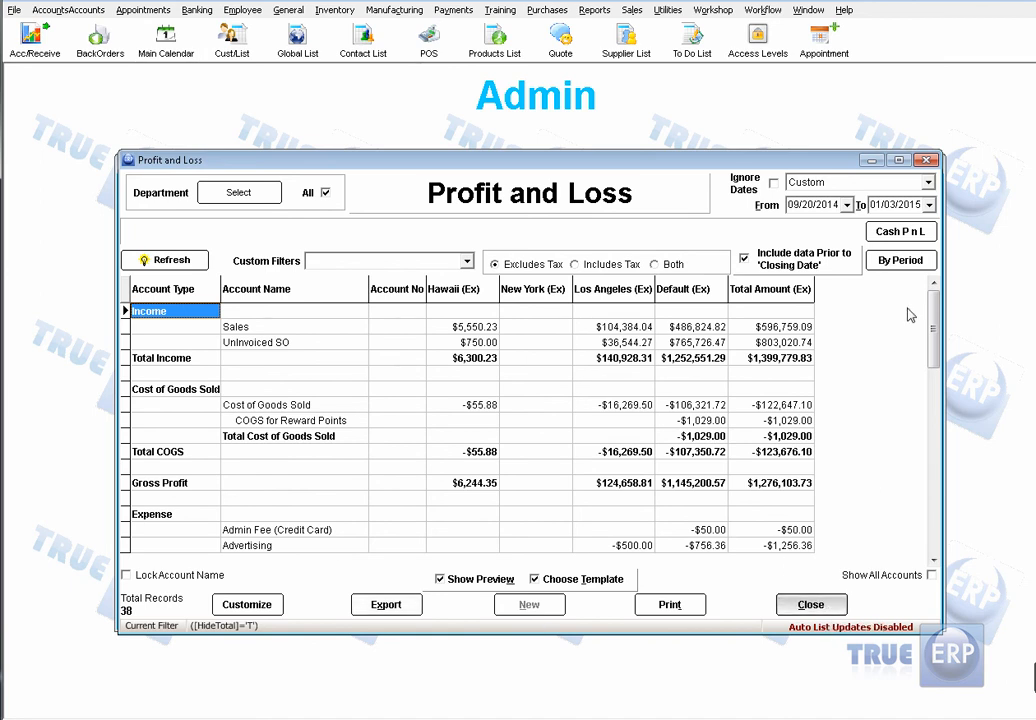
{"action": "left_click_drag", "start_coordinate": [933, 310], "coordinate": [943, 483]}
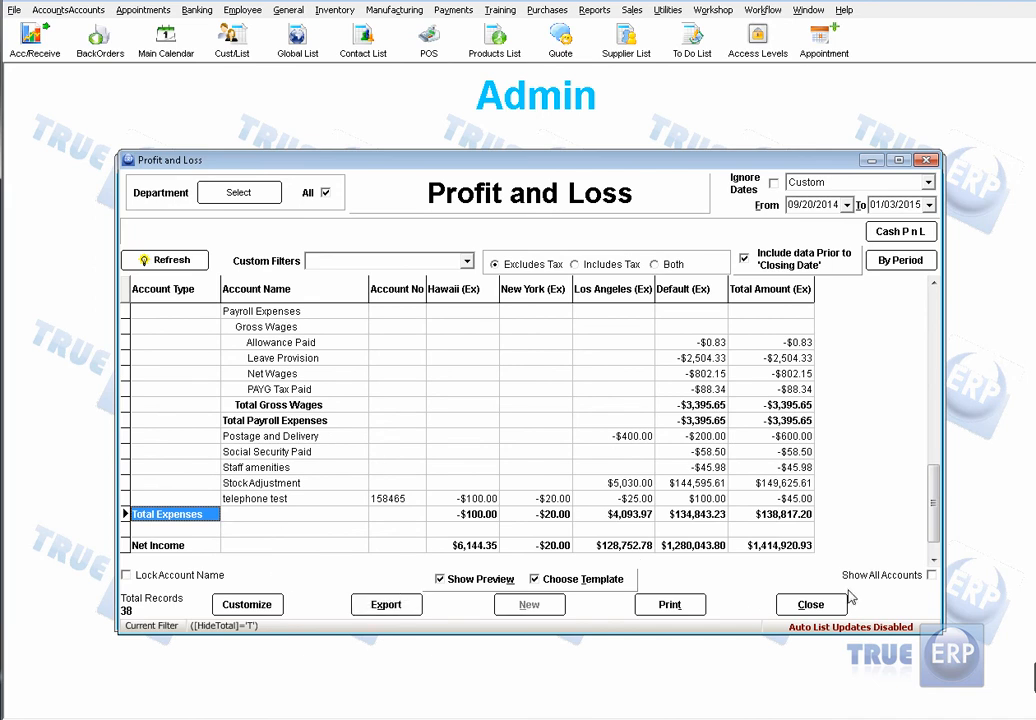
{"action": "left_click", "coordinate": [468, 261]}
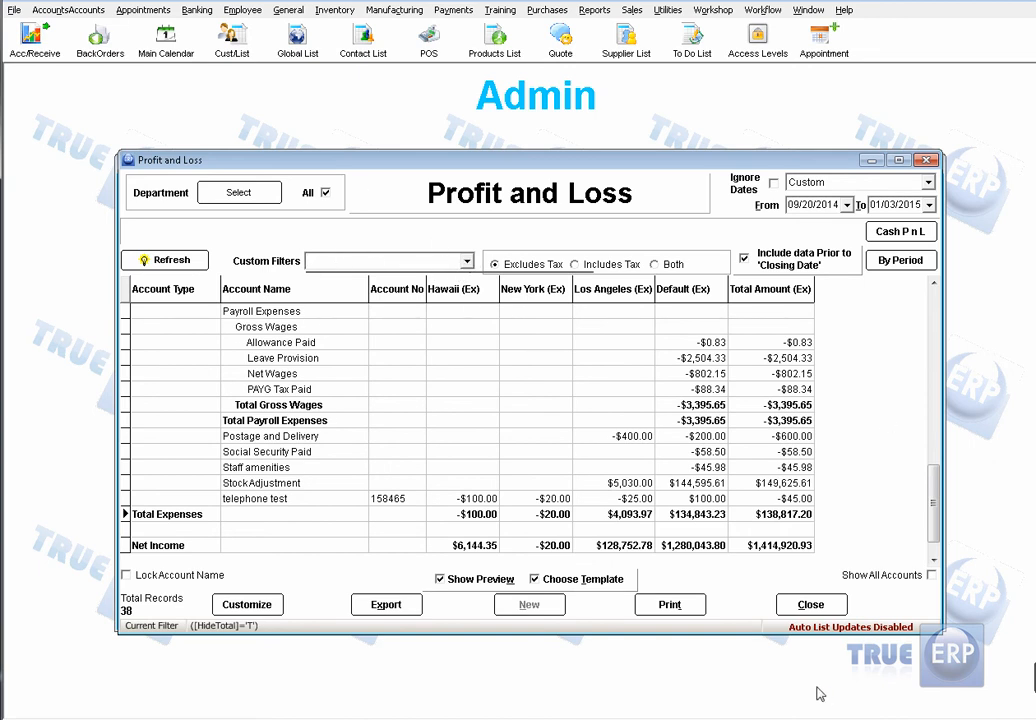
{"action": "left_click", "coordinate": [811, 604]}
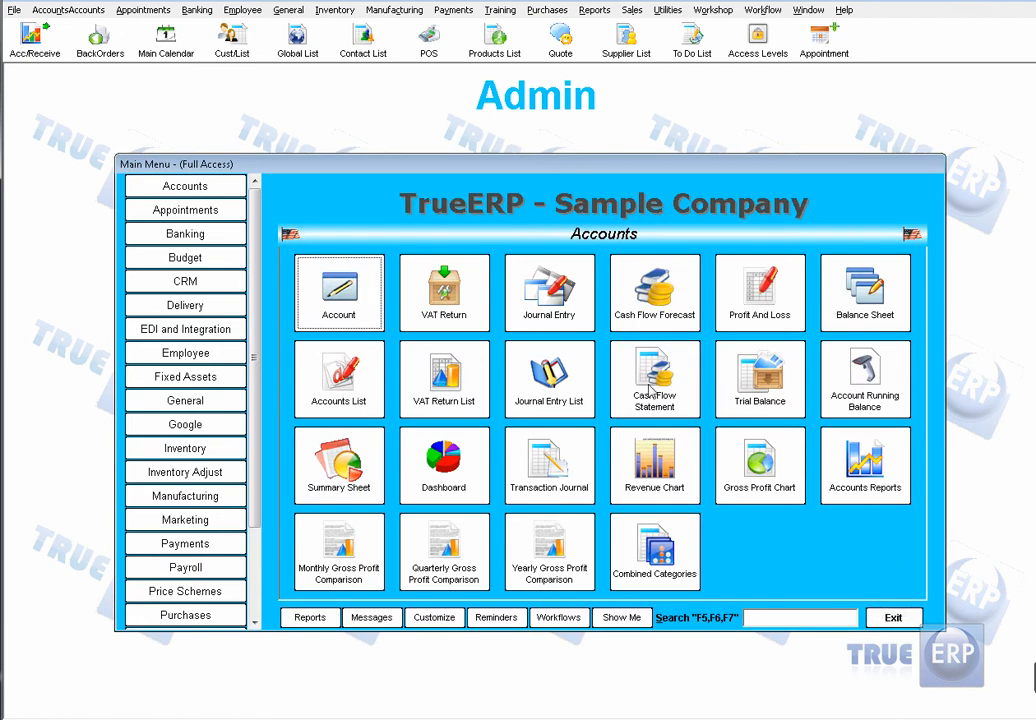
Step: Review the Summary Sheet in the Accounts module and return to the main menu
{"action": "left_click", "coordinate": [345, 465]}
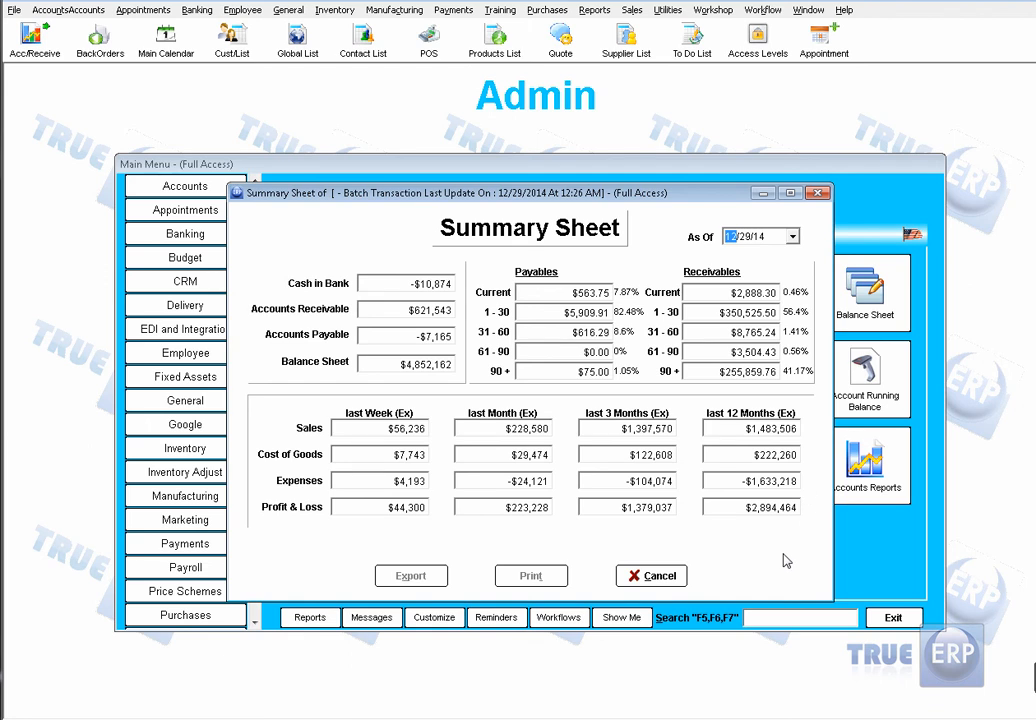
{"action": "left_click", "coordinate": [628, 575]}
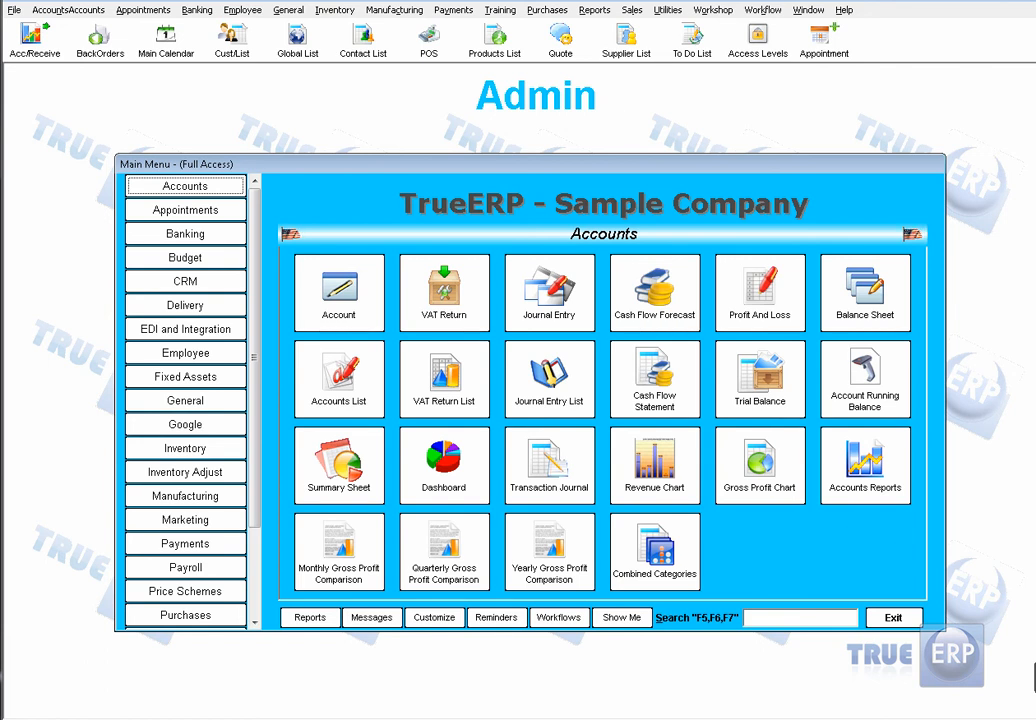
Step: Find the Invoice template among the report templates by searching for "invoi" and open it in the report designer
{"action": "left_click", "coordinate": [594, 10]}
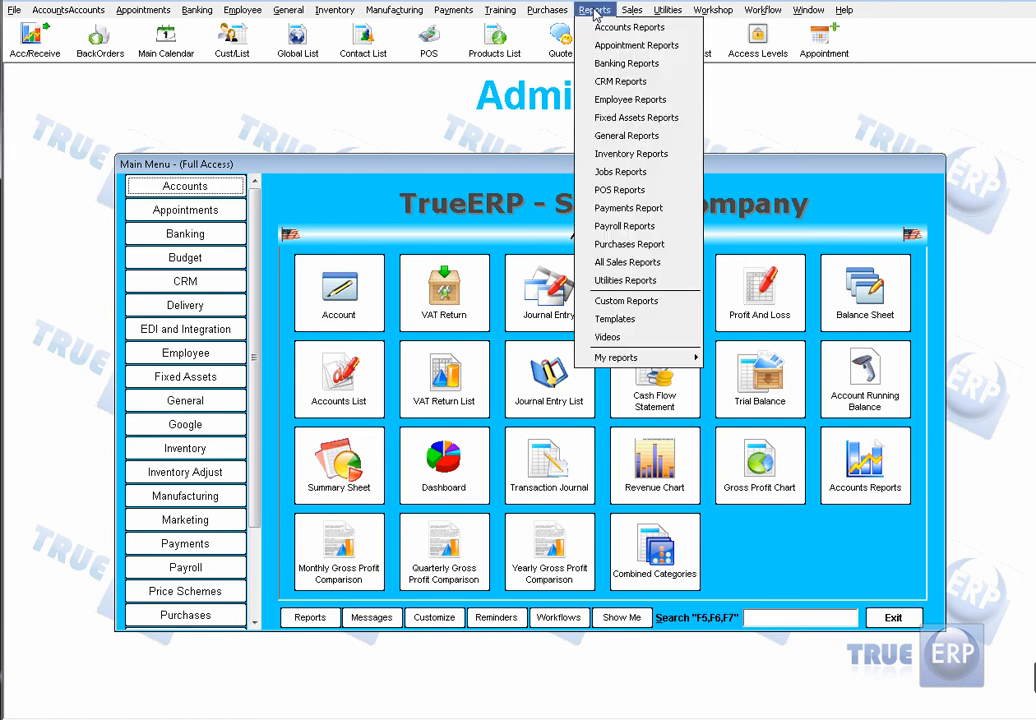
{"action": "left_click", "coordinate": [651, 328]}
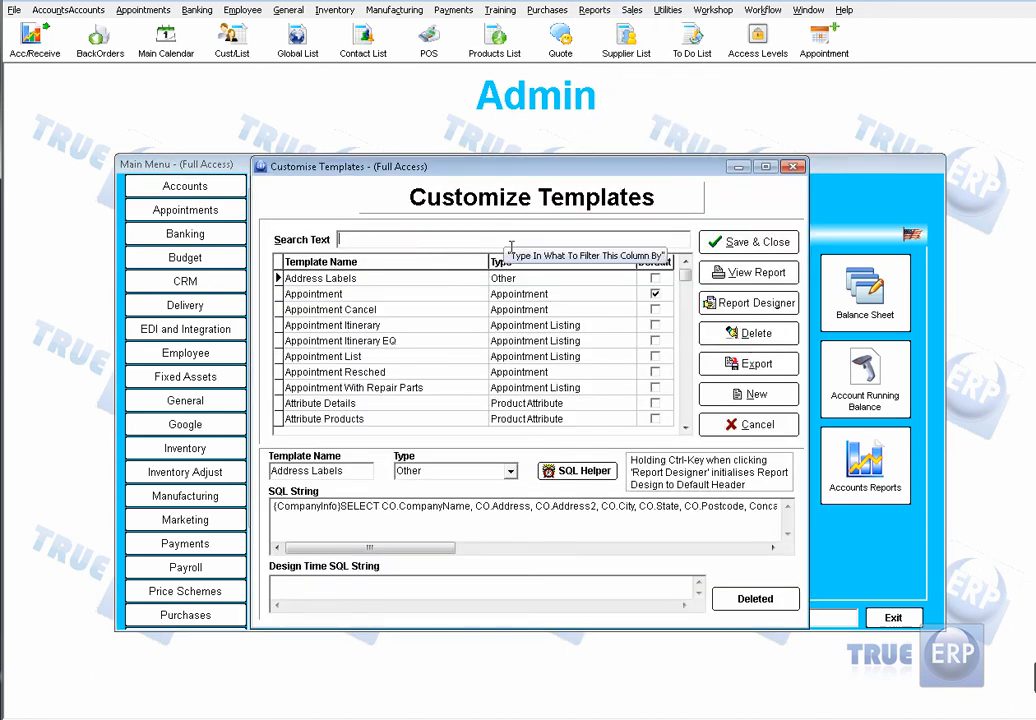
{"action": "type", "text": "invoi"}
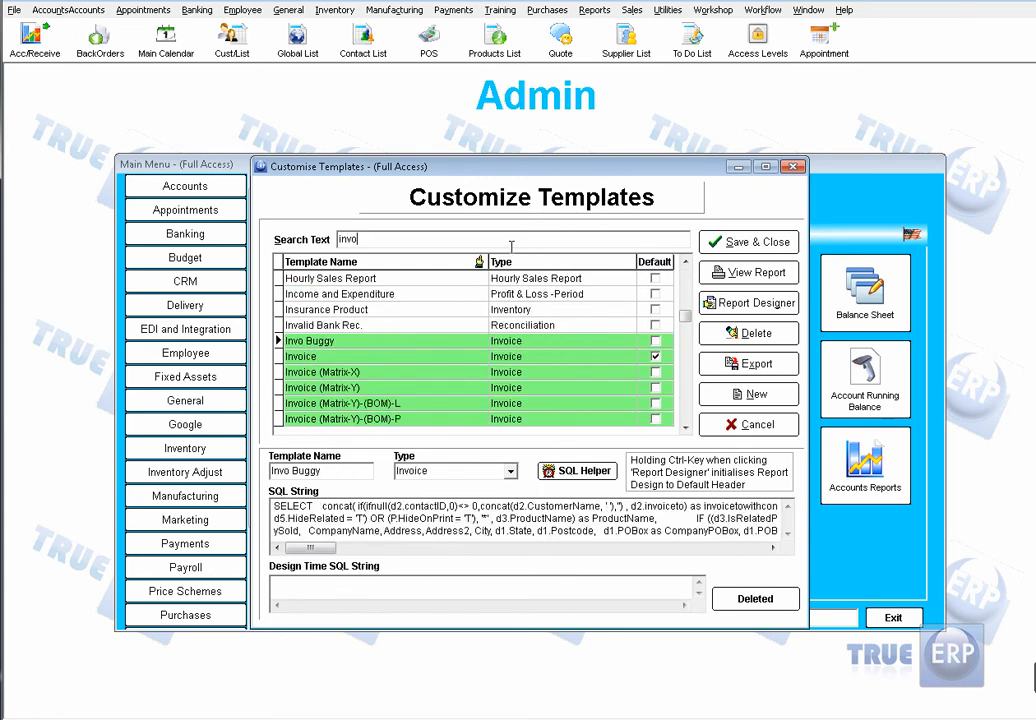
{"action": "left_click", "coordinate": [388, 344]}
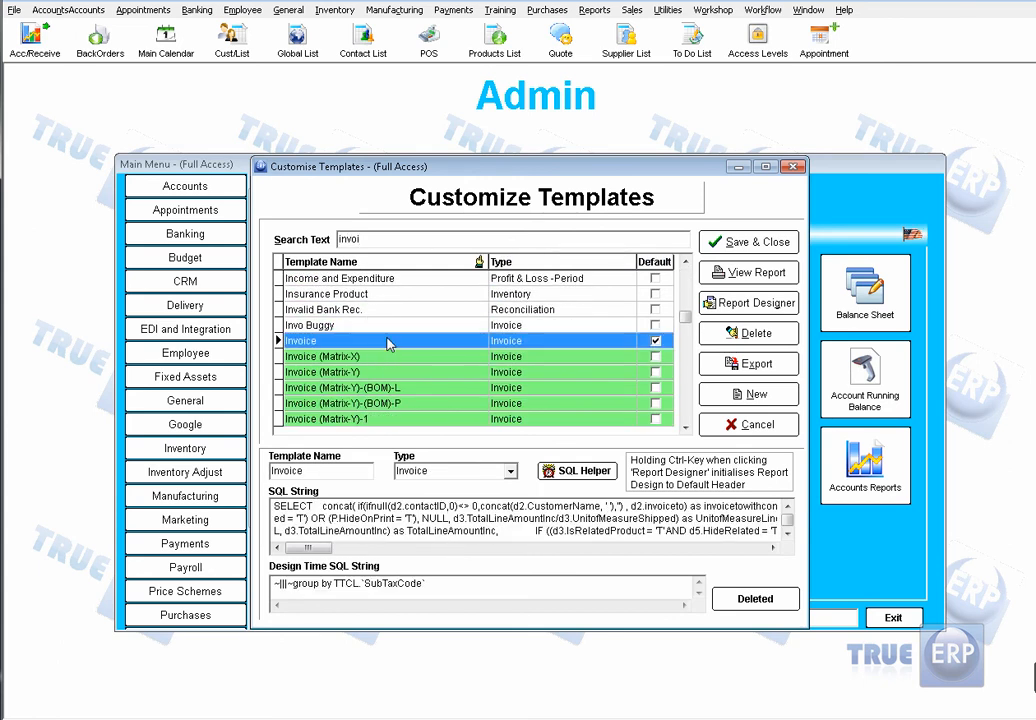
{"action": "double_click", "coordinate": [388, 344]}
Step: Start a new report with the Report Wizard using the fields Address, Address2, AddToManifest, AltContact and AltPhone, without grouping
{"action": "left_click", "coordinate": [20, 12]}
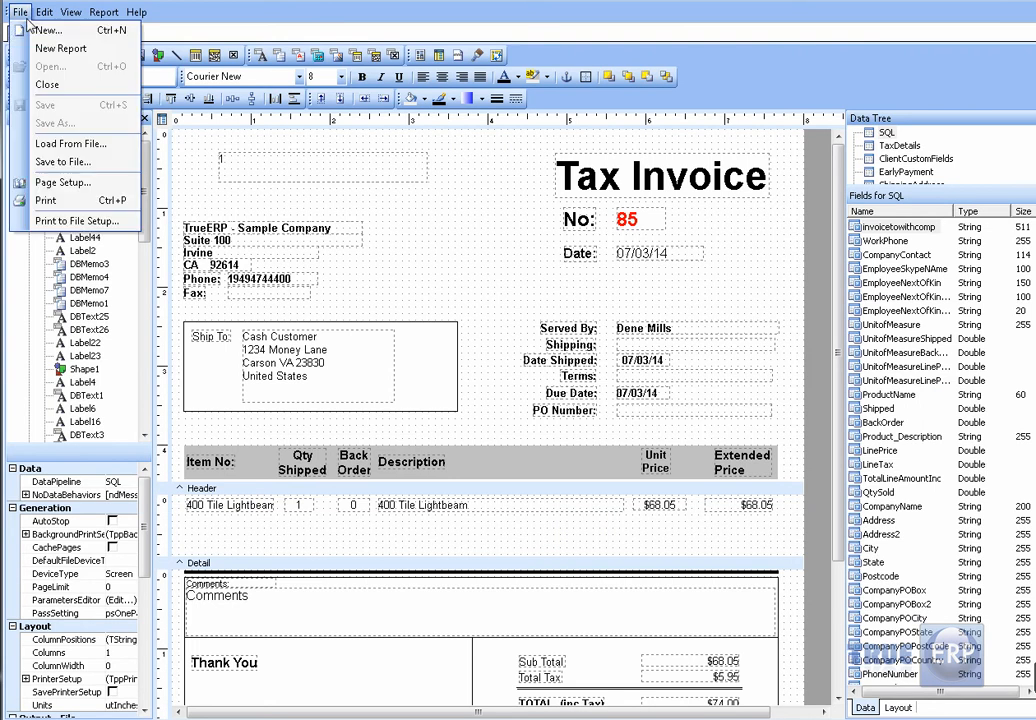
{"action": "left_click", "coordinate": [32, 29]}
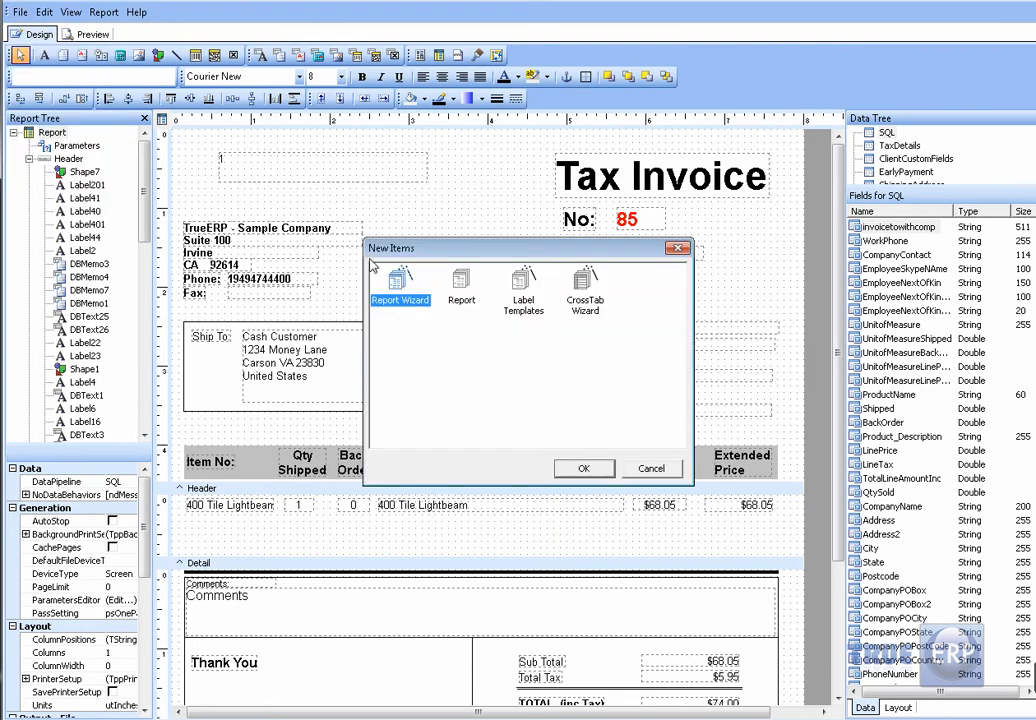
{"action": "left_click", "coordinate": [584, 468]}
{"action": "left_click", "coordinate": [368, 413]}
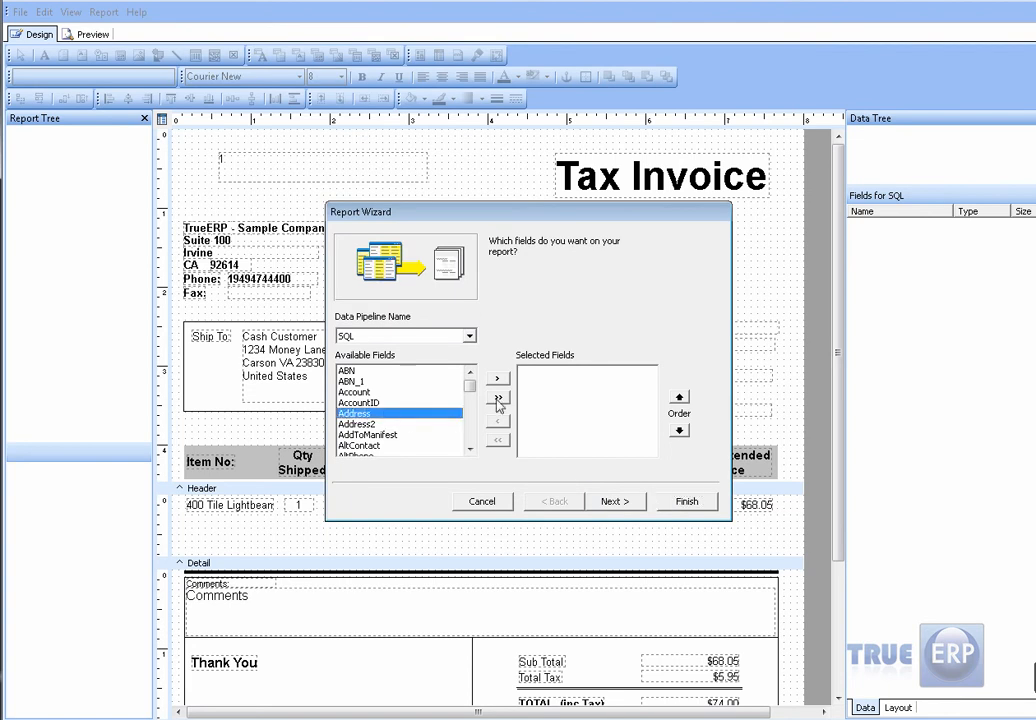
{"action": "left_click", "coordinate": [498, 379]}
{"action": "left_click", "coordinate": [498, 379]}
{"action": "left_click", "coordinate": [498, 380]}
{"action": "left_click", "coordinate": [498, 380]}
{"action": "left_click", "coordinate": [498, 380]}
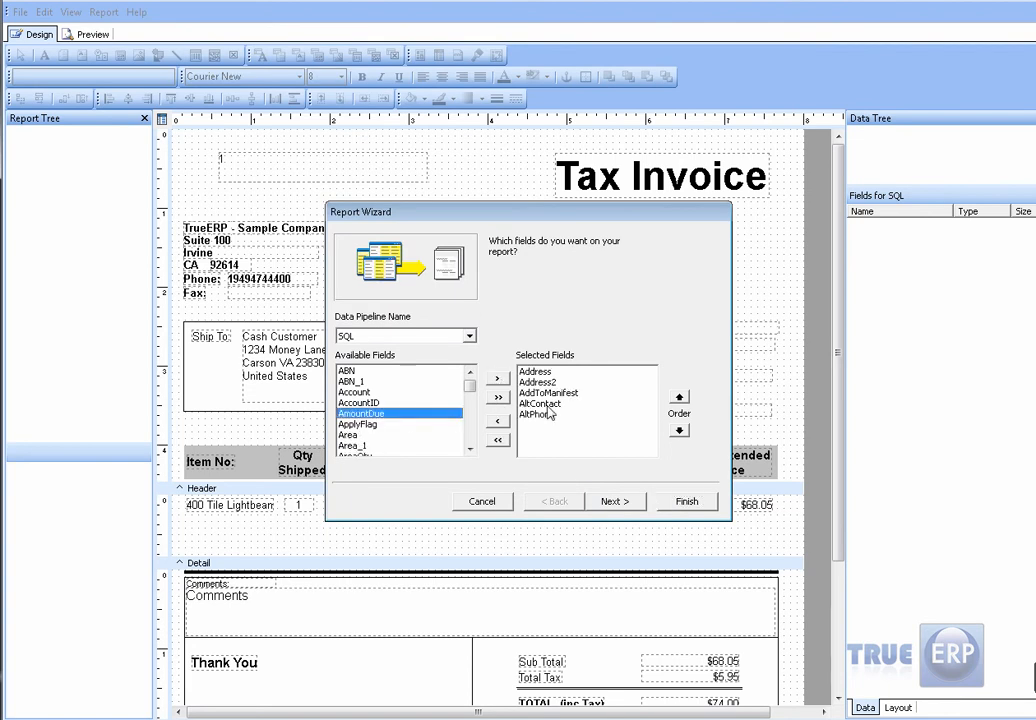
{"action": "left_click", "coordinate": [610, 501]}
{"action": "left_click", "coordinate": [613, 501]}
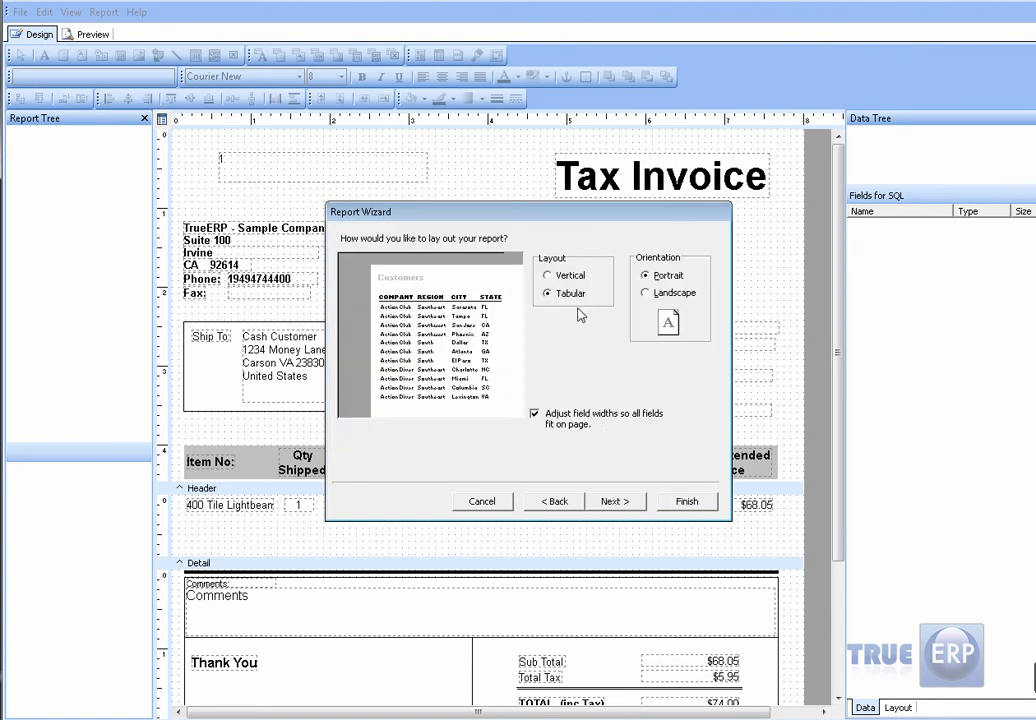
Step: Lay out the wizard report with a Vertical layout in Landscape orientation
{"action": "left_click", "coordinate": [547, 275]}
{"action": "left_click", "coordinate": [550, 294]}
{"action": "left_click", "coordinate": [558, 278]}
{"action": "left_click", "coordinate": [648, 293]}
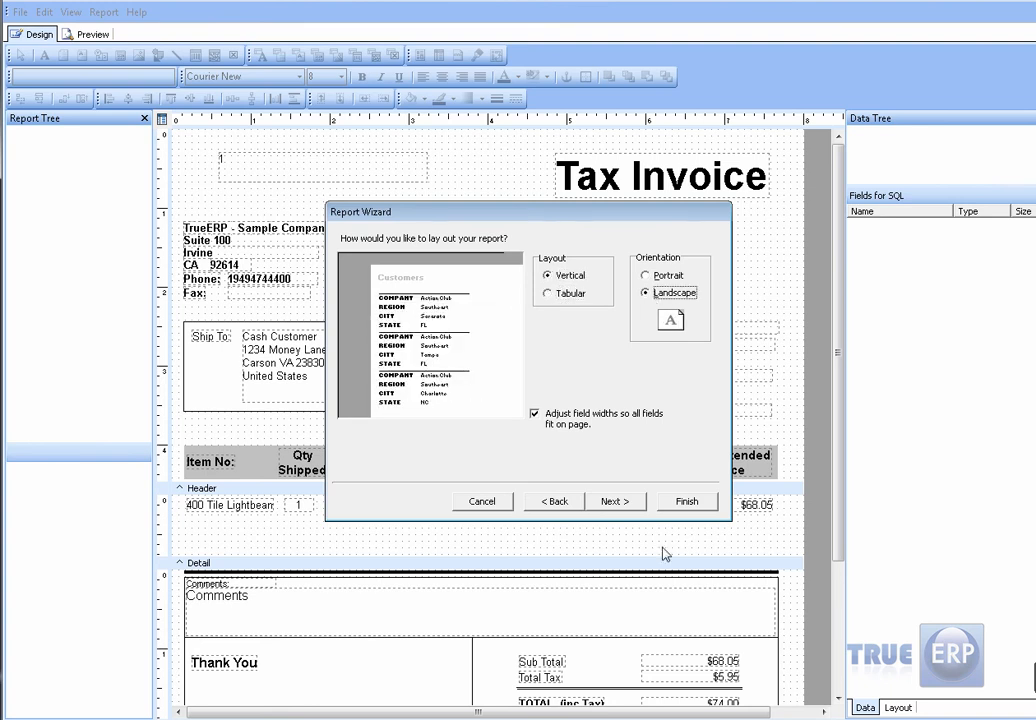
{"action": "left_click", "coordinate": [613, 501]}
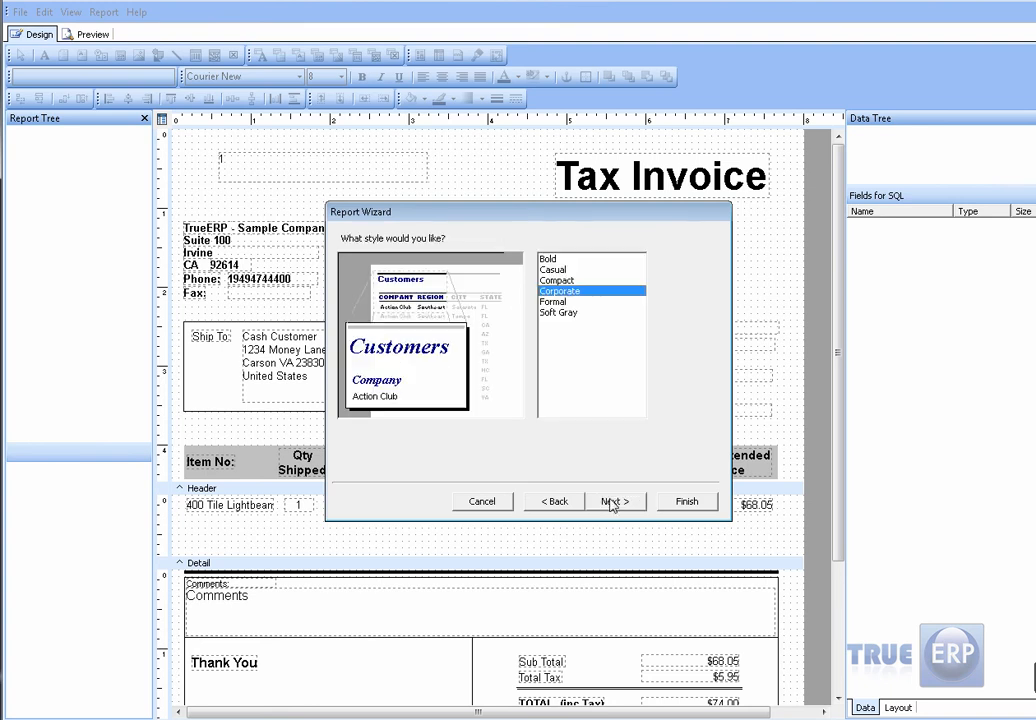
Step: Compare the available report styles, choose Compact, and generate the report design
{"action": "left_click", "coordinate": [550, 302]}
{"action": "left_click", "coordinate": [552, 313]}
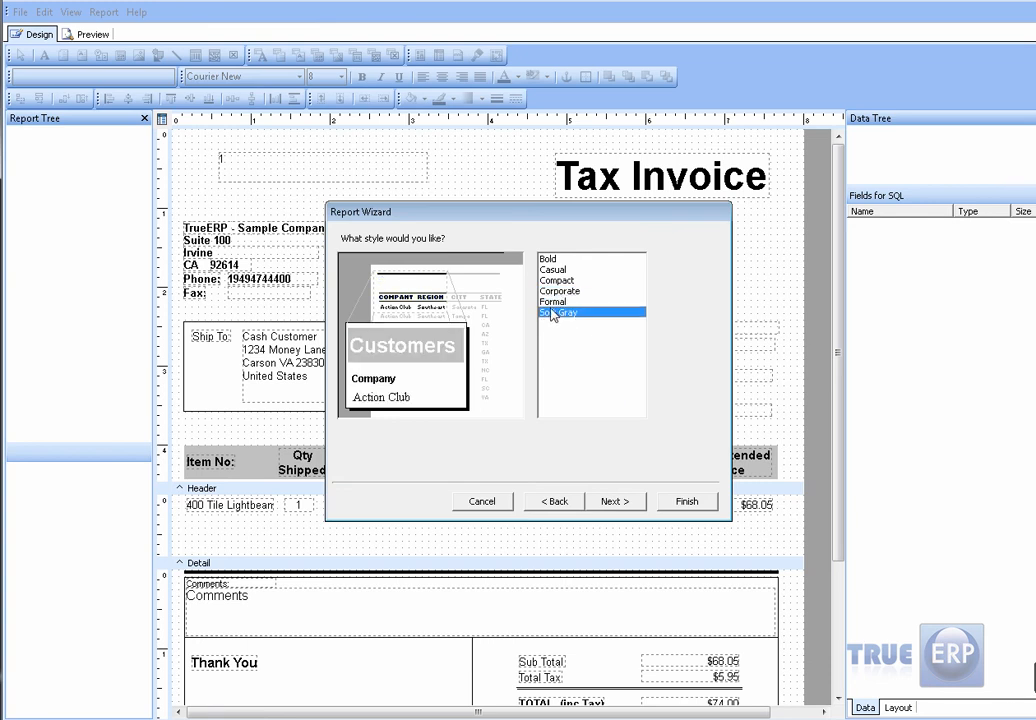
{"action": "left_click", "coordinate": [552, 302]}
{"action": "left_click", "coordinate": [553, 291]}
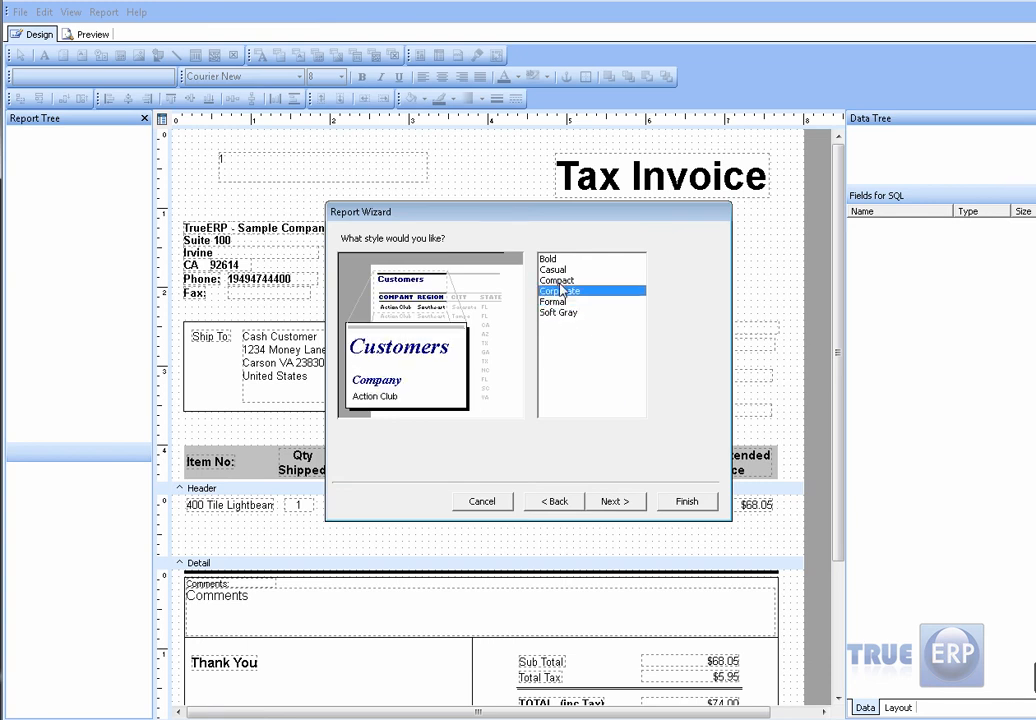
{"action": "left_click", "coordinate": [553, 280]}
{"action": "left_click", "coordinate": [686, 506]}
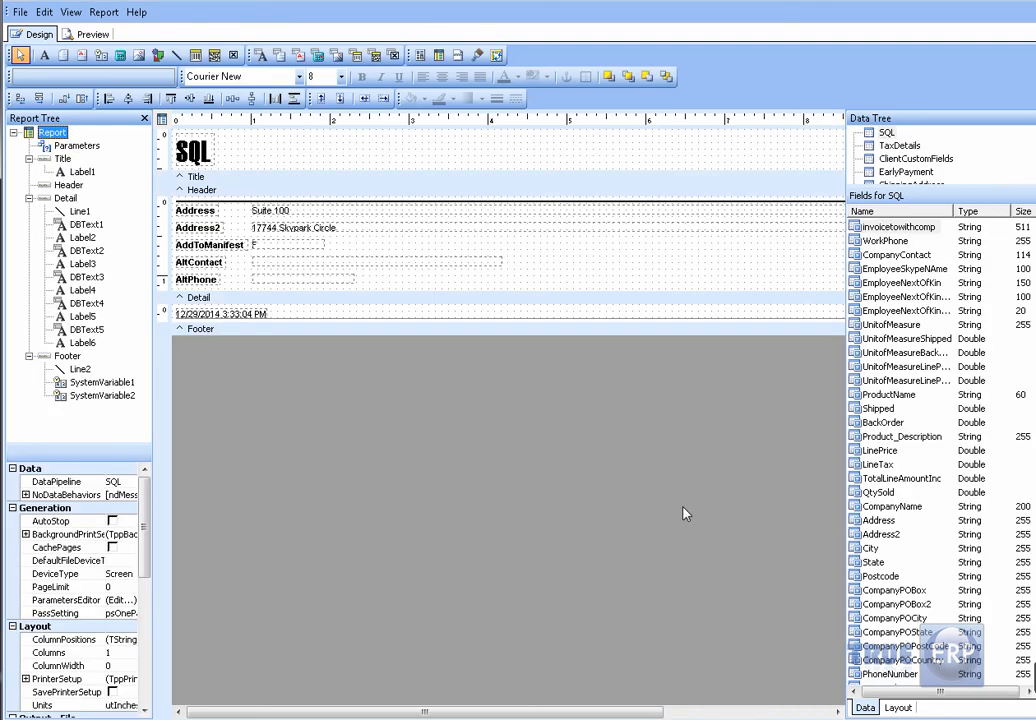
Step: Preview the generated report and close the report designer to return to the template list
{"action": "left_click", "coordinate": [89, 33]}
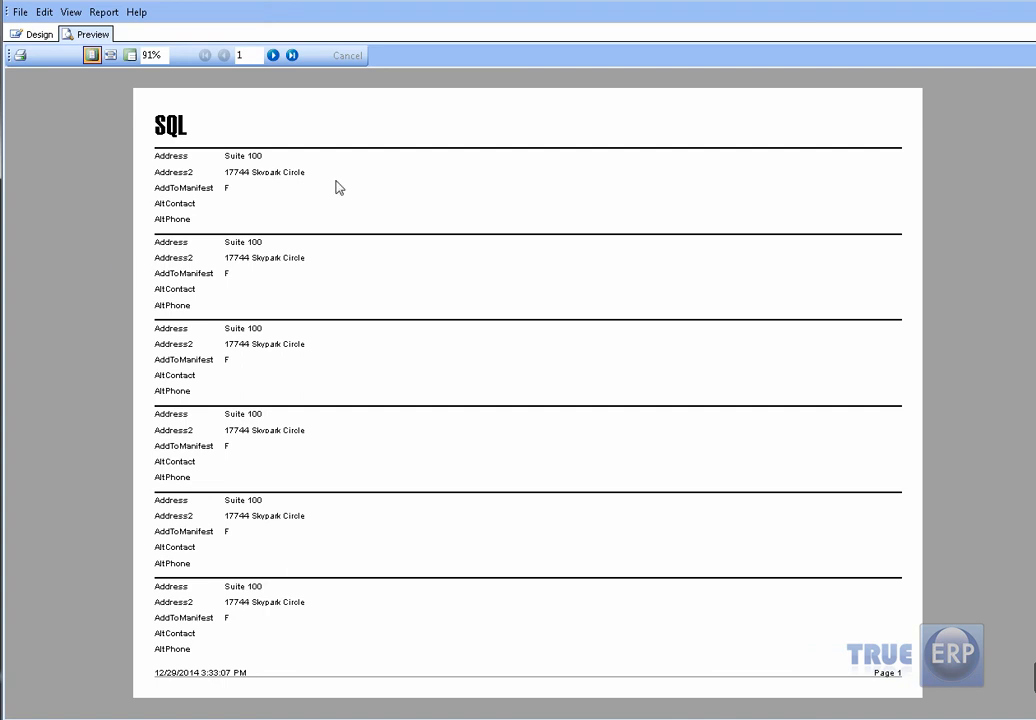
{"action": "left_click", "coordinate": [1014, 4]}
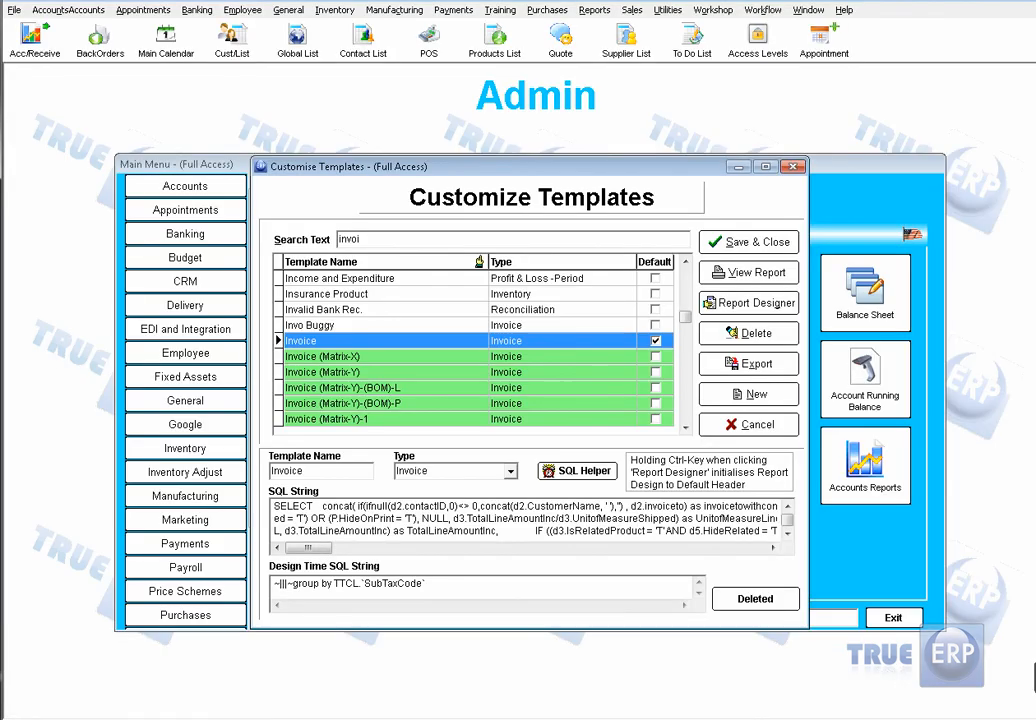
Step: Close the template customization window and open the Accounts Receivable Report from the Payments module
{"action": "left_click", "coordinate": [793, 167]}
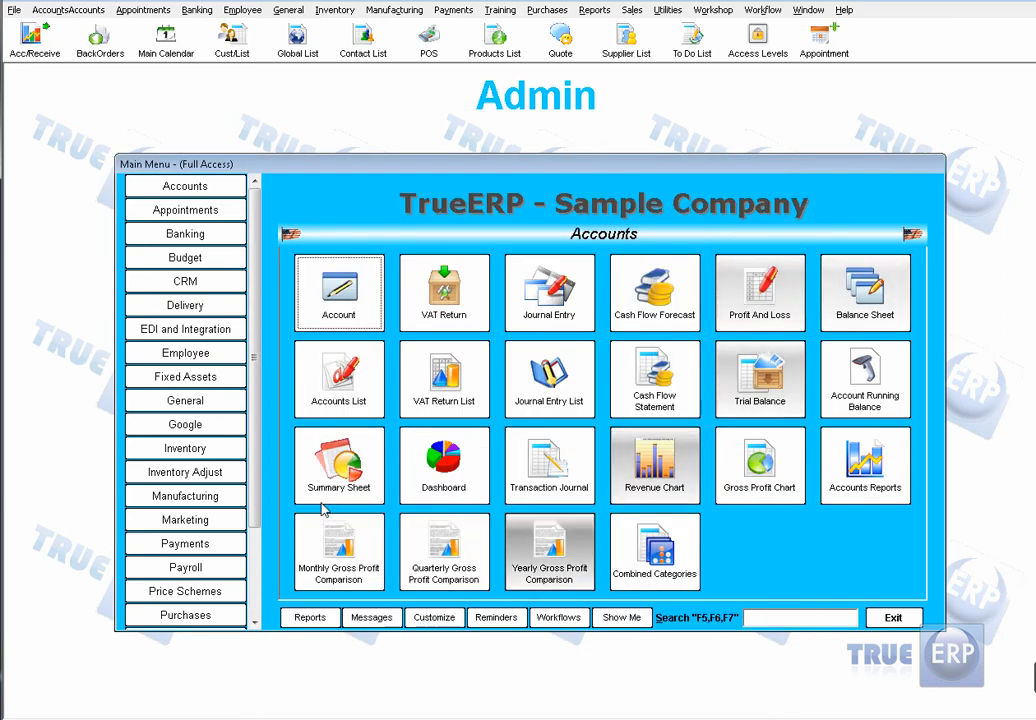
{"action": "scroll", "coordinate": [240, 585], "scroll_direction": "down", "scroll_amount": 2}
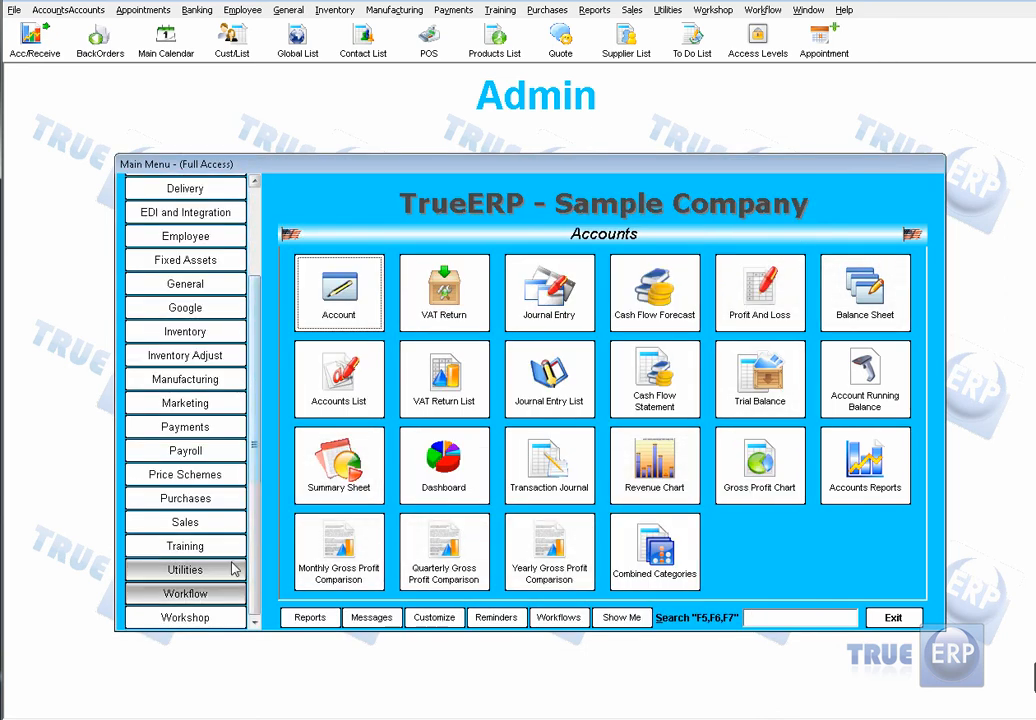
{"action": "left_click", "coordinate": [228, 430]}
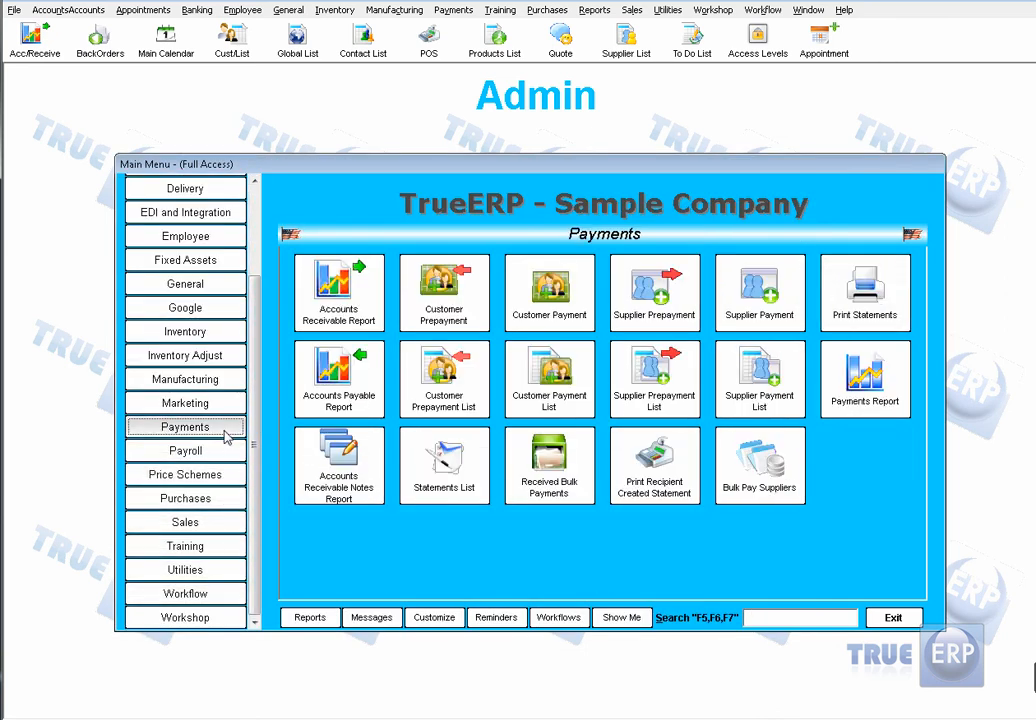
{"action": "left_click", "coordinate": [351, 320]}
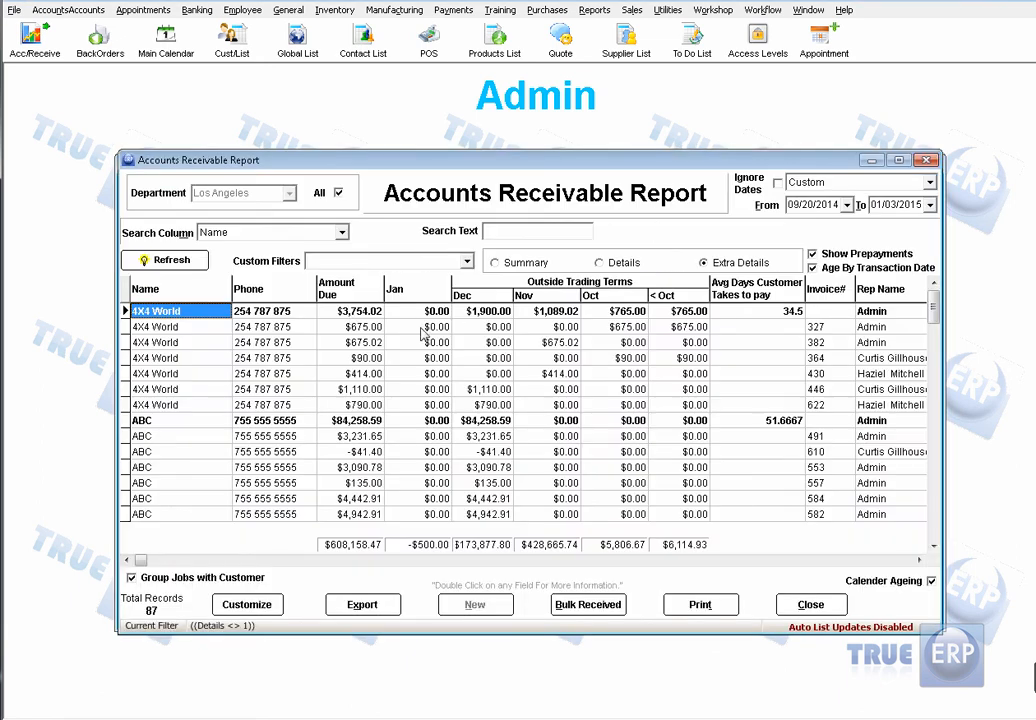
Step: Open the saved AR Chart from the Accounts Receivable Report's chart list
{"action": "right_click", "coordinate": [352, 316]}
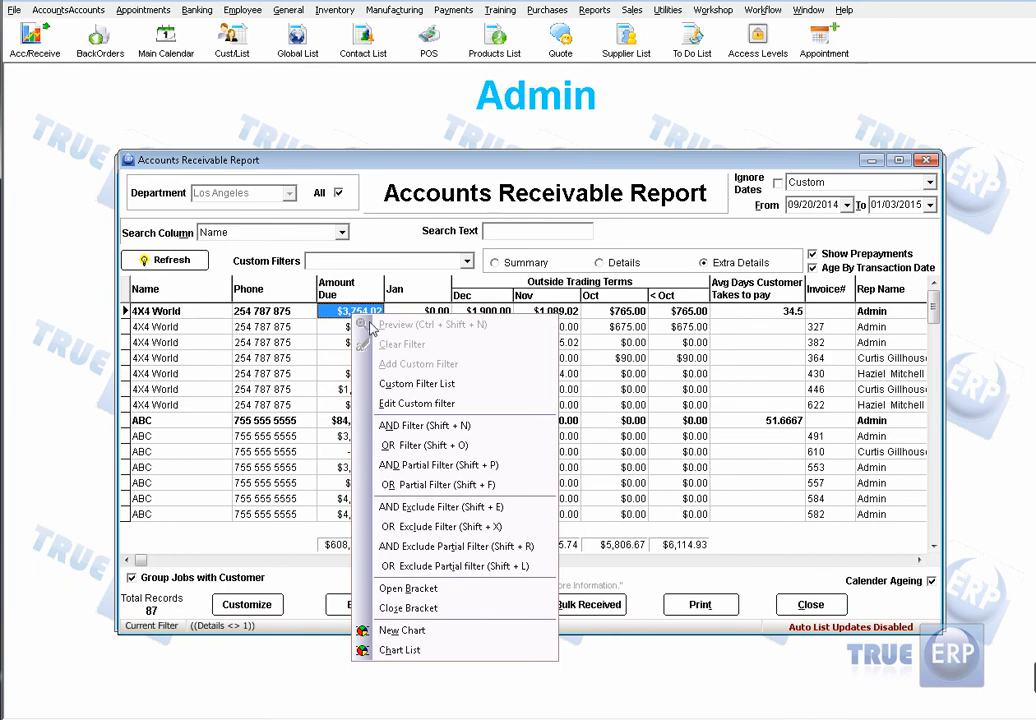
{"action": "left_click", "coordinate": [400, 651]}
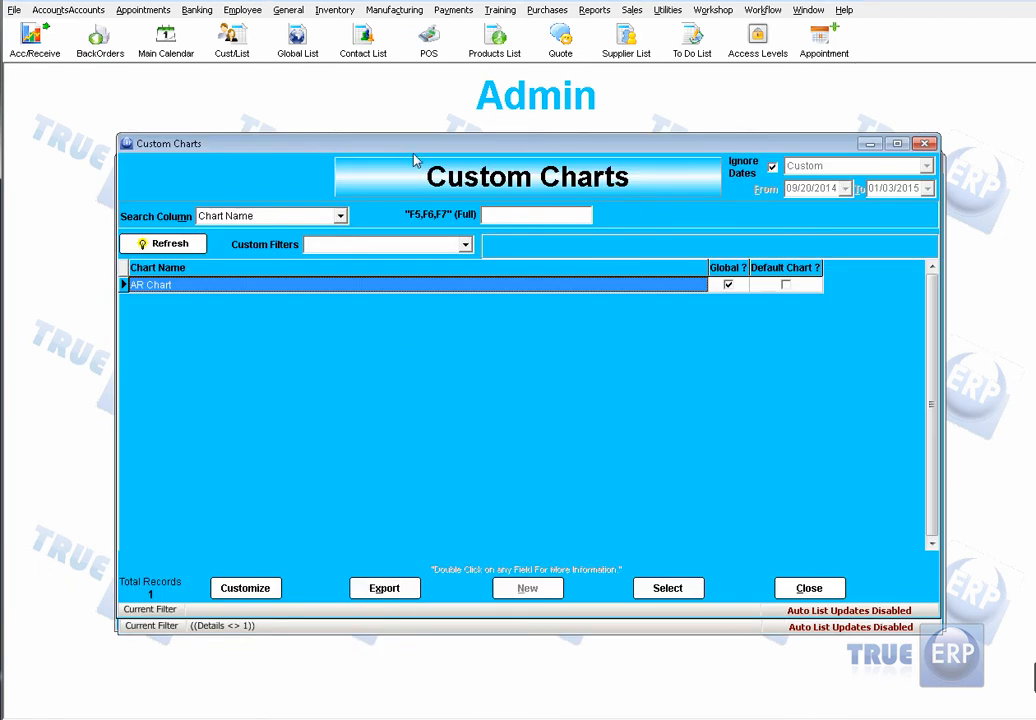
{"action": "left_click", "coordinate": [686, 592]}
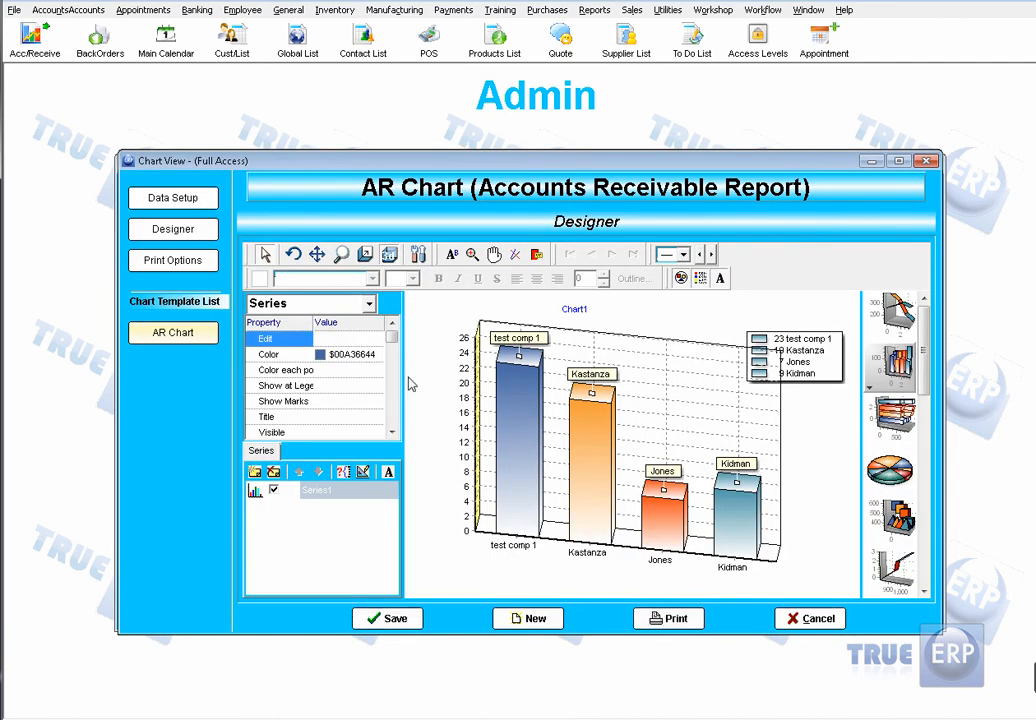
Step: Try the AR Chart as a 3D horizontal bar chart and a pie chart, and set it to vertical bars
{"action": "left_click", "coordinate": [903, 313]}
{"action": "left_click", "coordinate": [897, 418]}
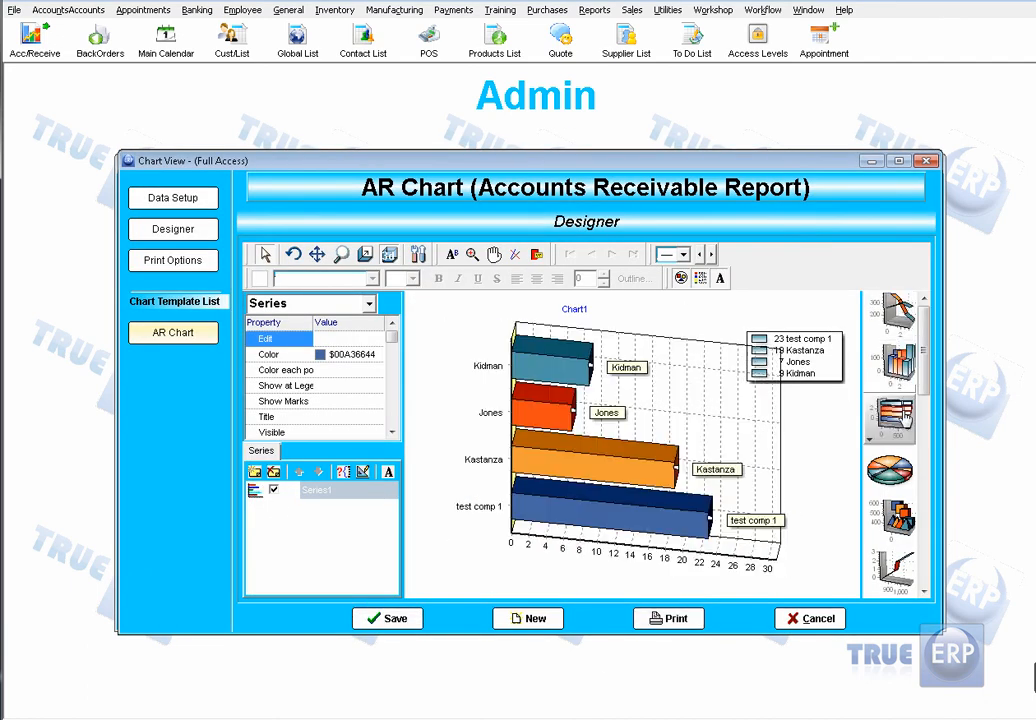
{"action": "left_click", "coordinate": [903, 481]}
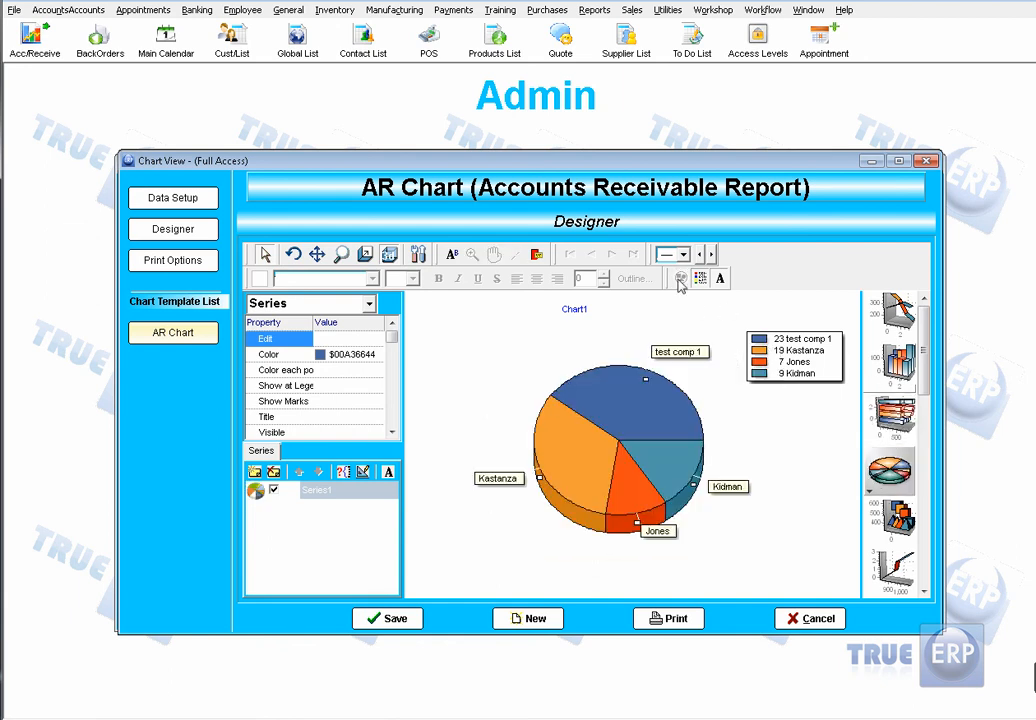
{"action": "left_click", "coordinate": [899, 368]}
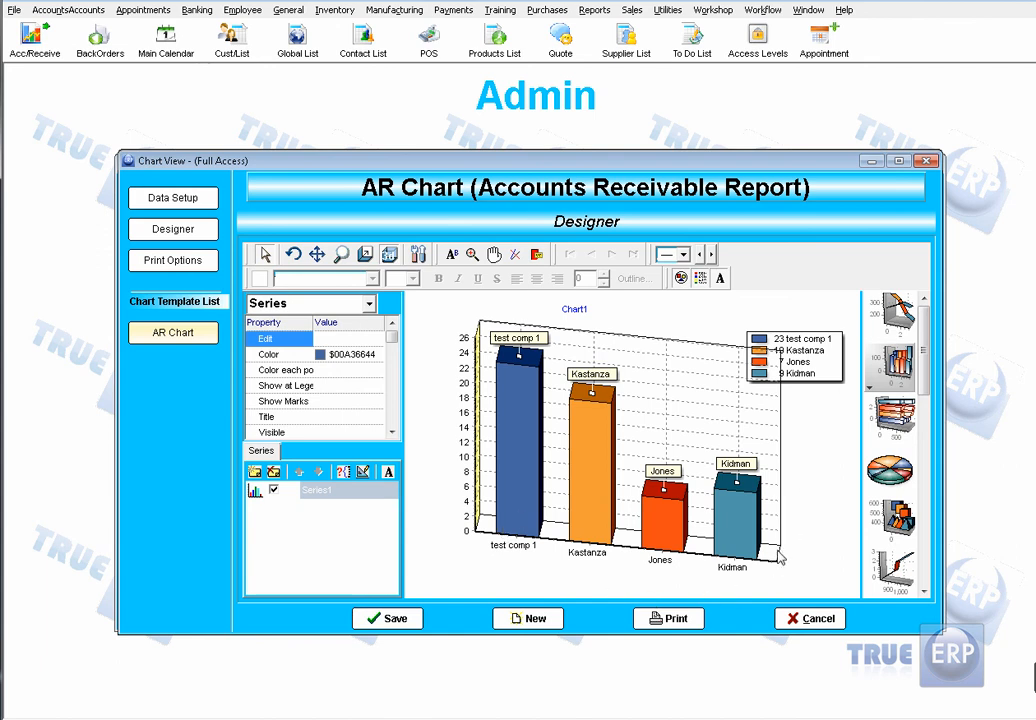
Step: In the chart's data setup, apply 1-30Days as X-axis labels, AmountDue as Y-axis bars and OriginalAmount as the optional X axis
{"action": "left_click", "coordinate": [203, 201]}
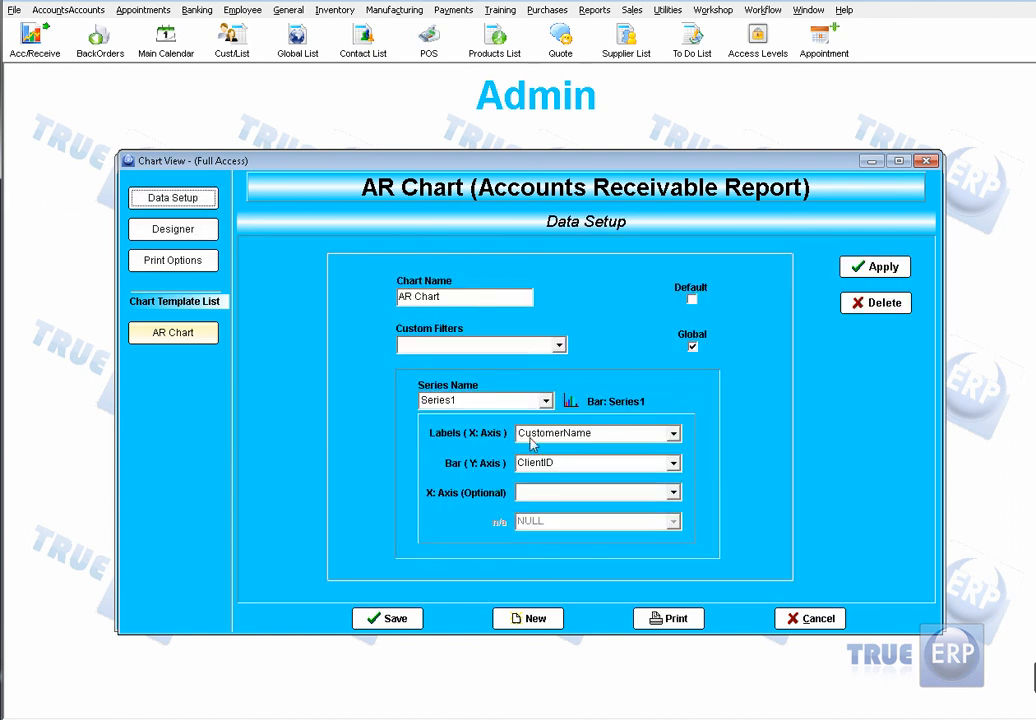
{"action": "left_click", "coordinate": [673, 432]}
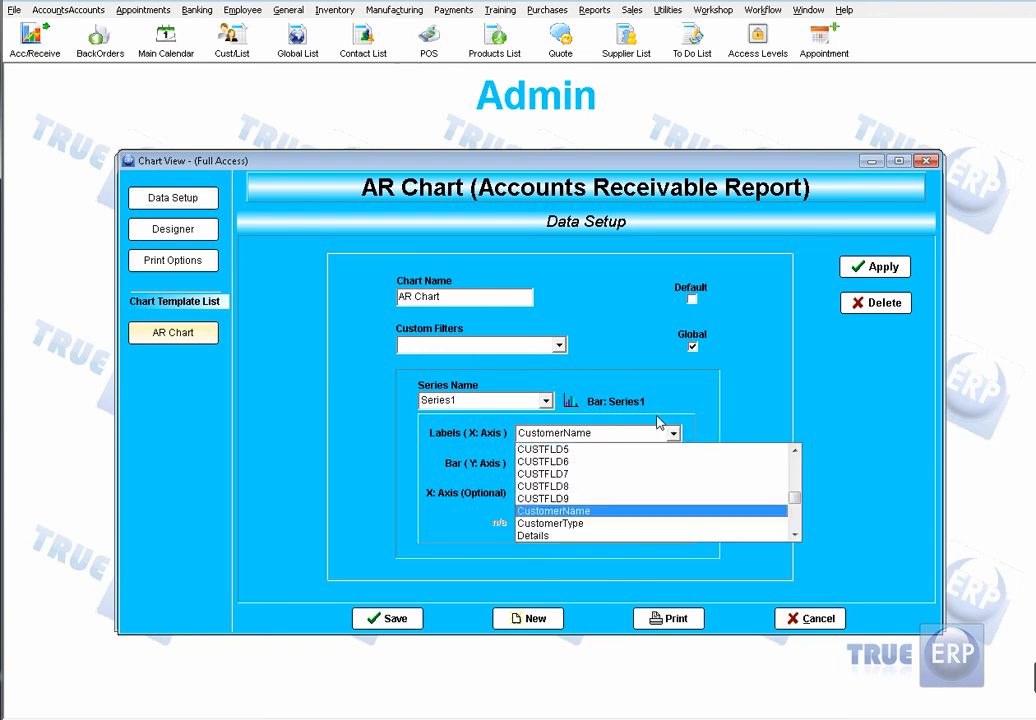
{"action": "left_click_drag", "start_coordinate": [797, 506], "coordinate": [786, 462]}
{"action": "left_click", "coordinate": [606, 476]}
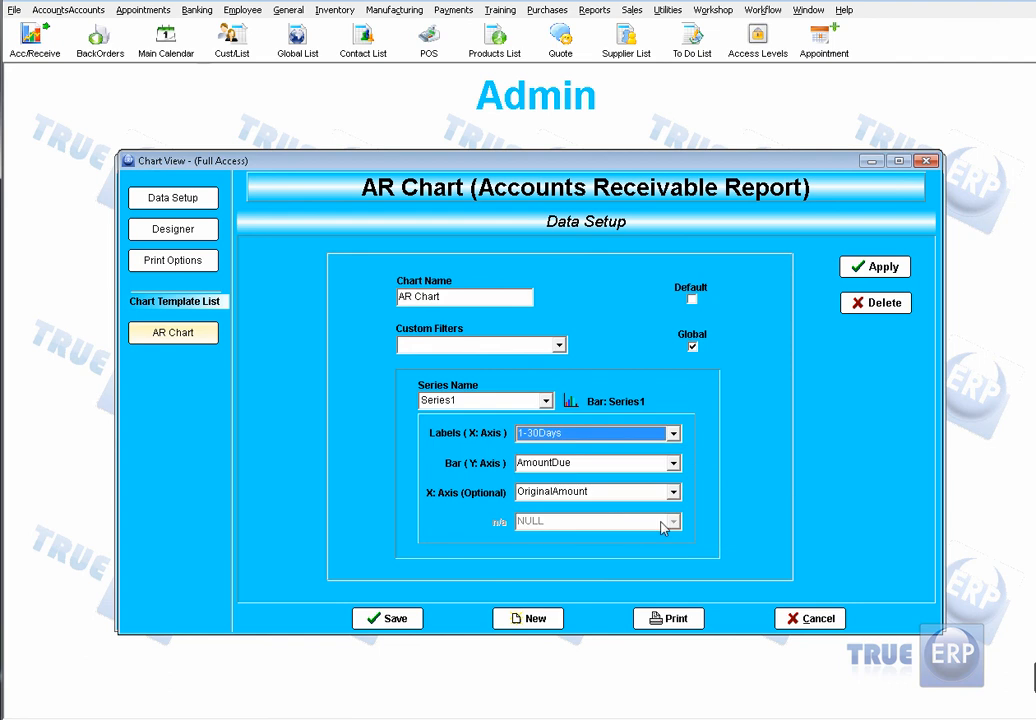
{"action": "left_click", "coordinate": [872, 265]}
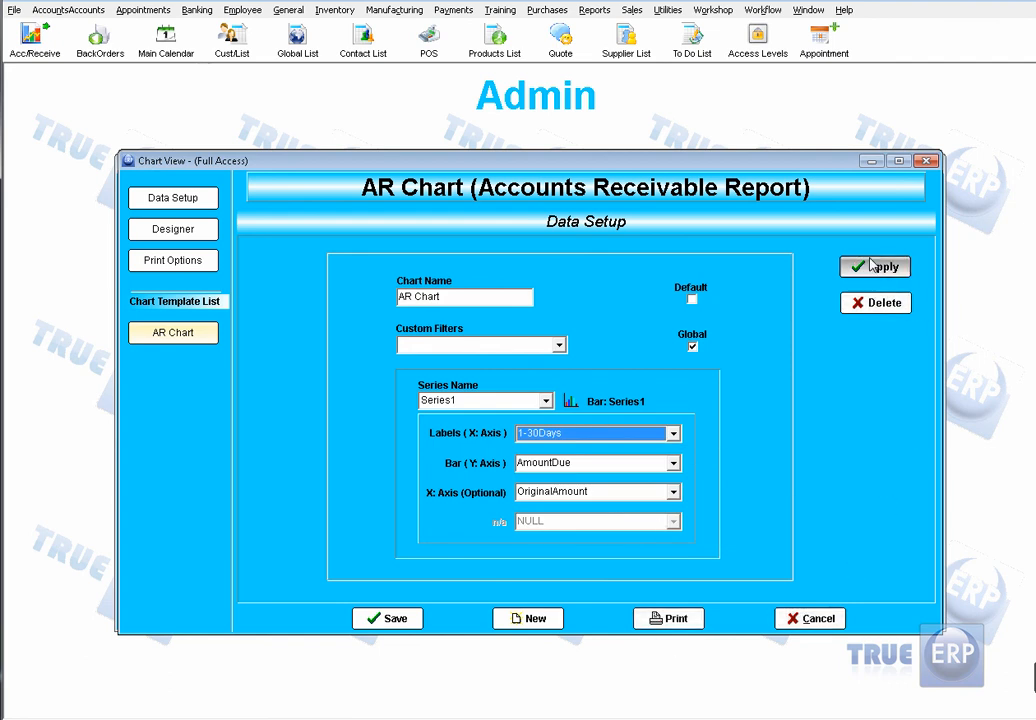
Step: Save the AR Chart and close the chart and receivables report windows to return to the main menu
{"action": "left_click", "coordinate": [676, 620]}
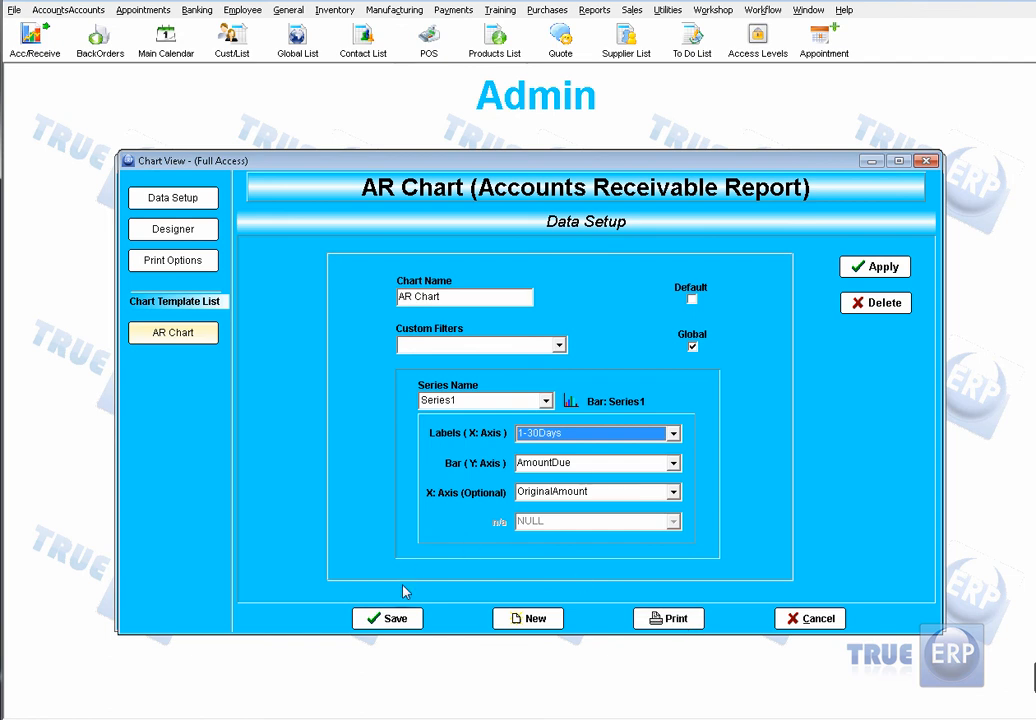
{"action": "left_click", "coordinate": [399, 620]}
{"action": "left_click", "coordinate": [810, 618]}
Step: Review the Payments reports and charts offered in the Report Selector, and close it without running one
{"action": "left_click", "coordinate": [303, 616]}
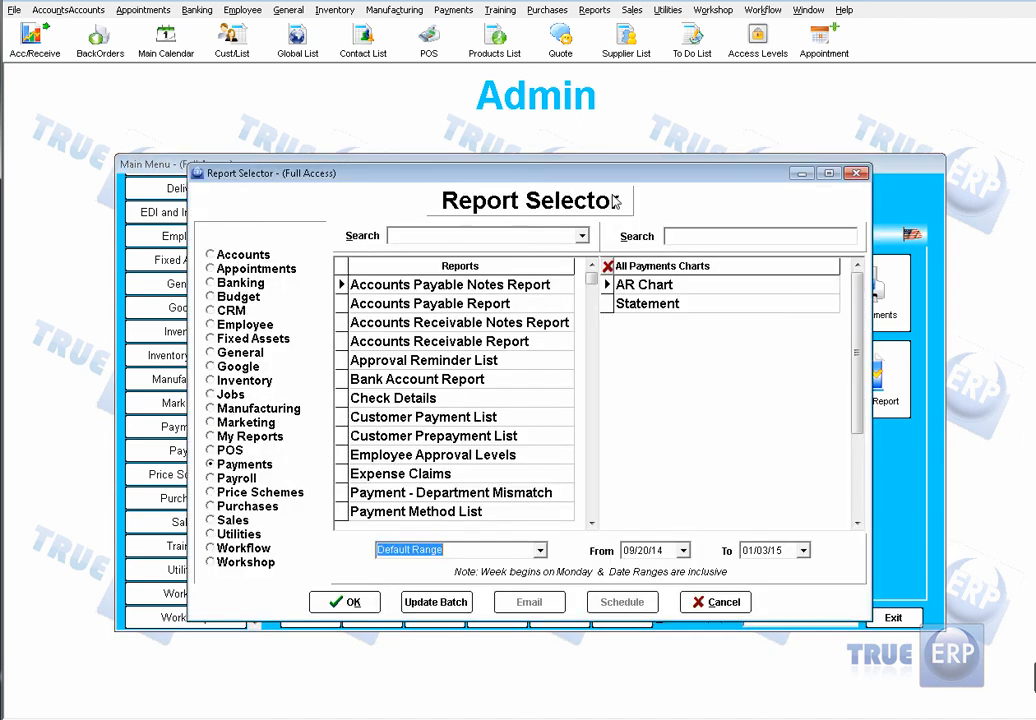
{"action": "left_click", "coordinate": [716, 601]}
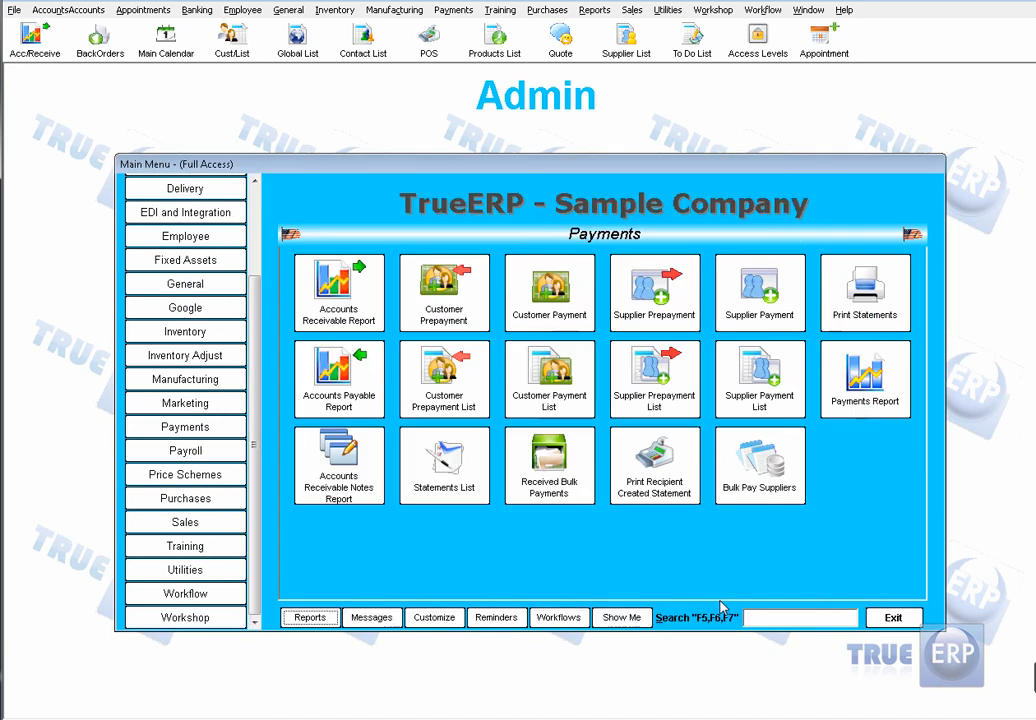